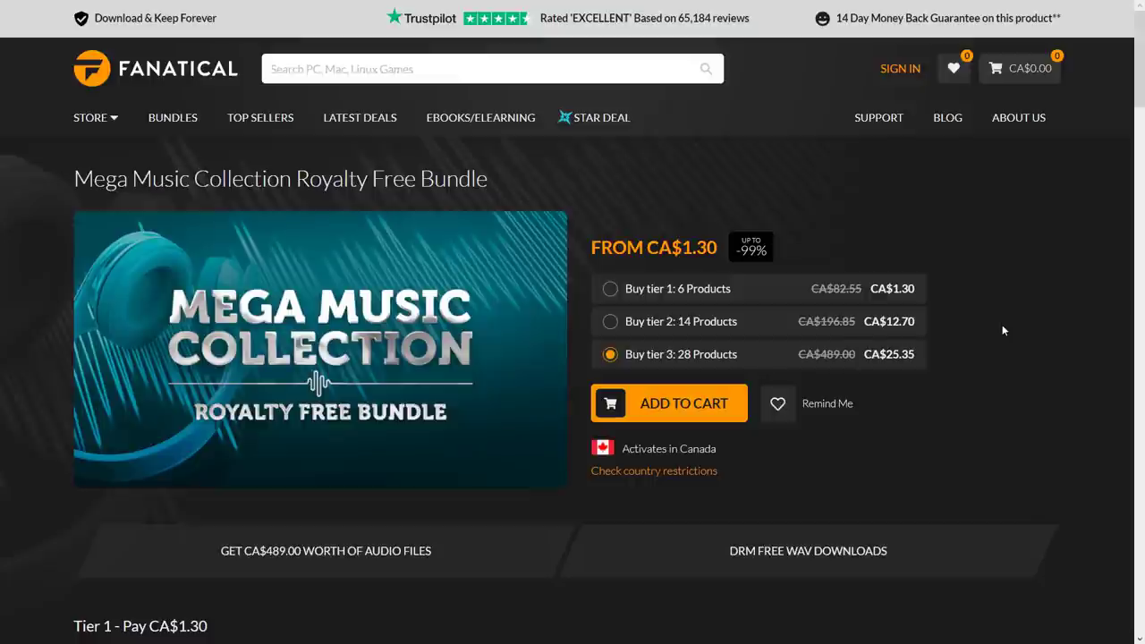
Step: Scroll the Mega Music Collection bundle page down to the Tier 1 and Tier 2 packs
scroll(1002, 325, "down", 4)
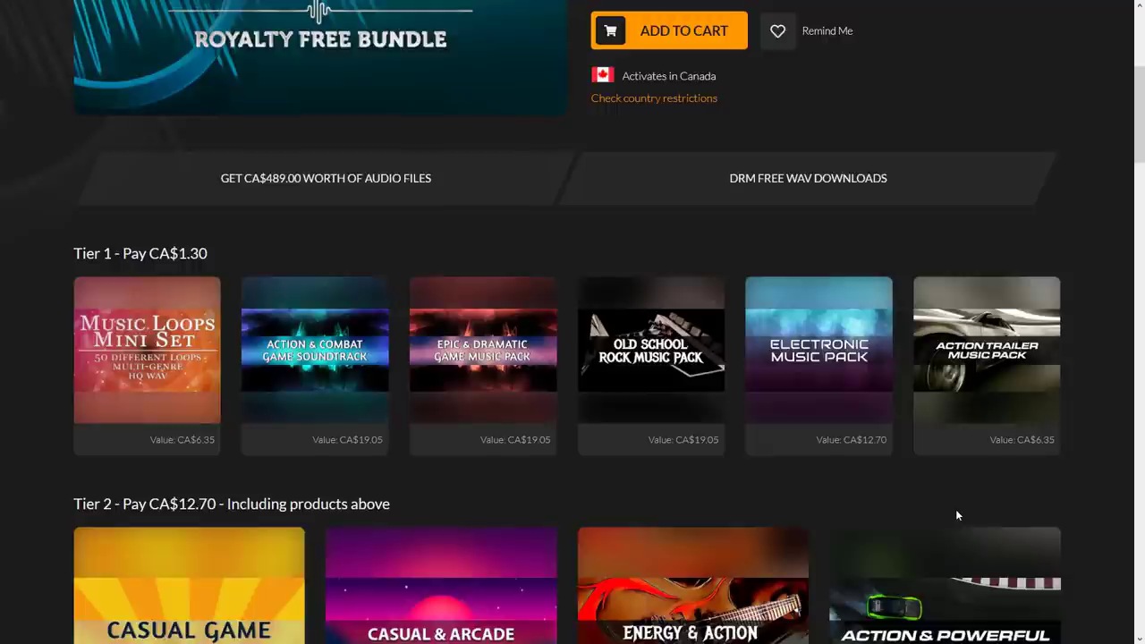
key("alt+Tab")
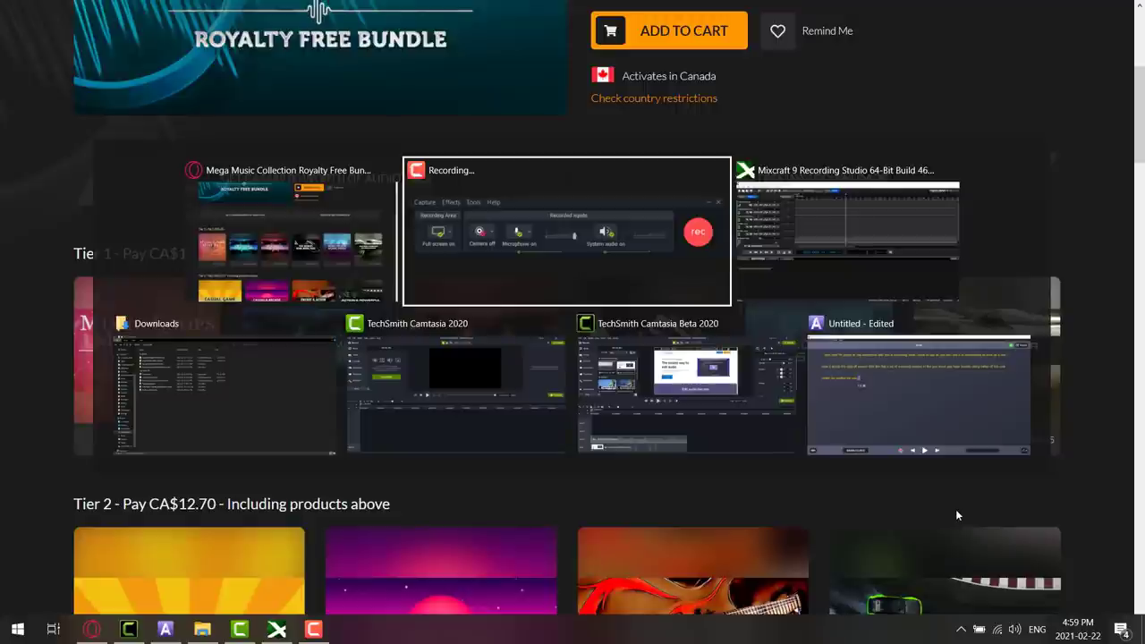
Step: Drag Epic Strike #2 (Looped).wav from the epicpercussionrhythmsandloops-wav folder onto Mixcraft track 3
key("alt+Tab")
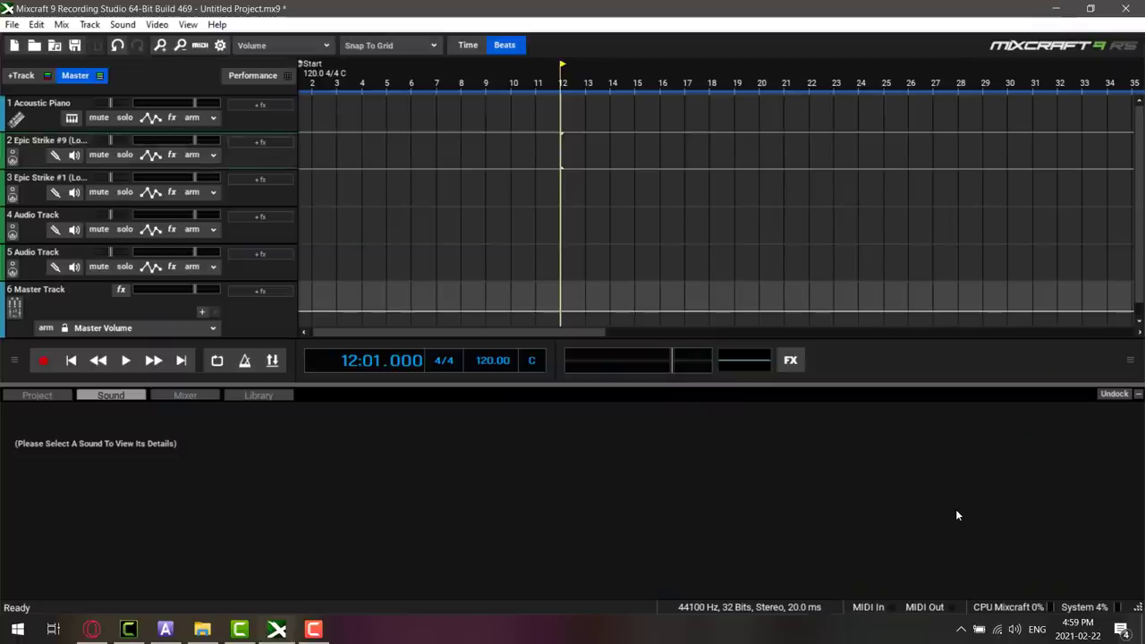
left_click(203, 629)
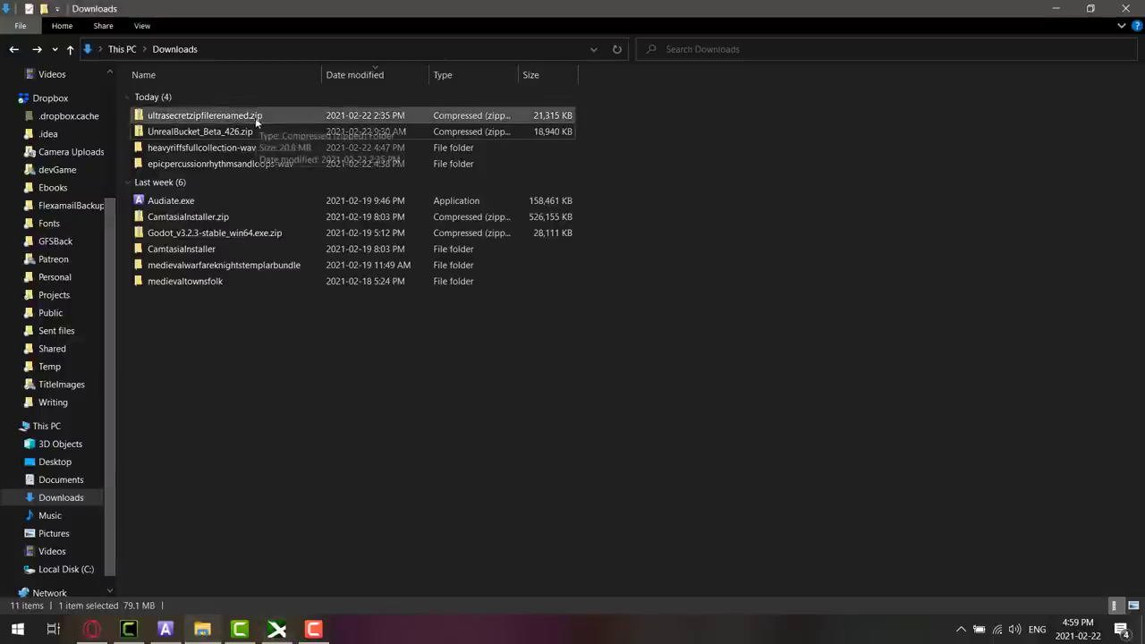
double_click(221, 163)
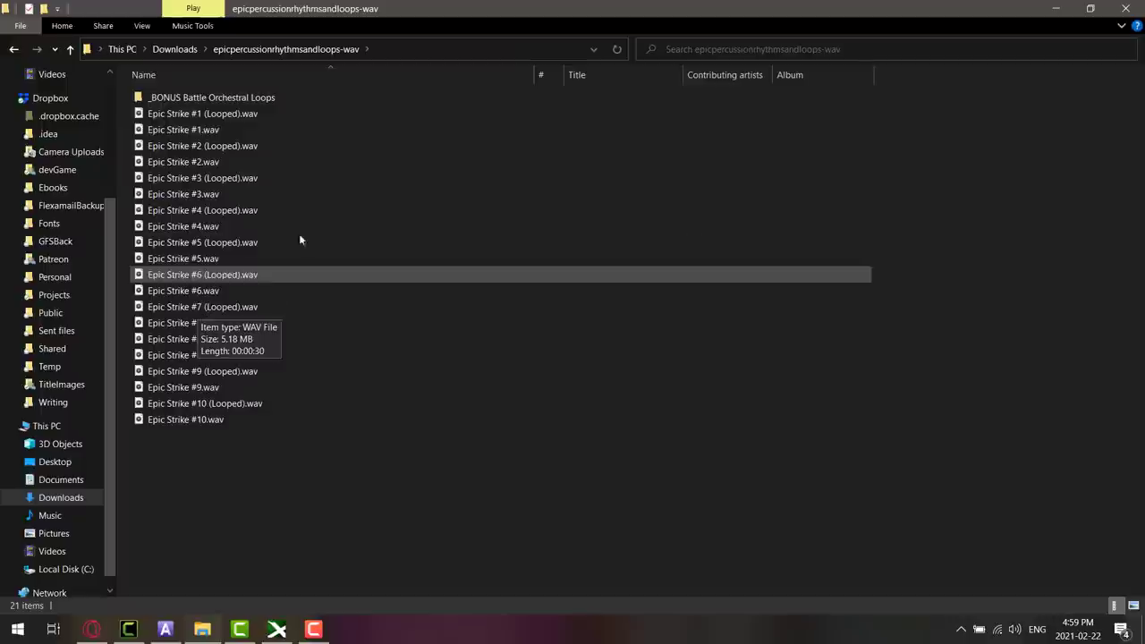
double_click(263, 97)
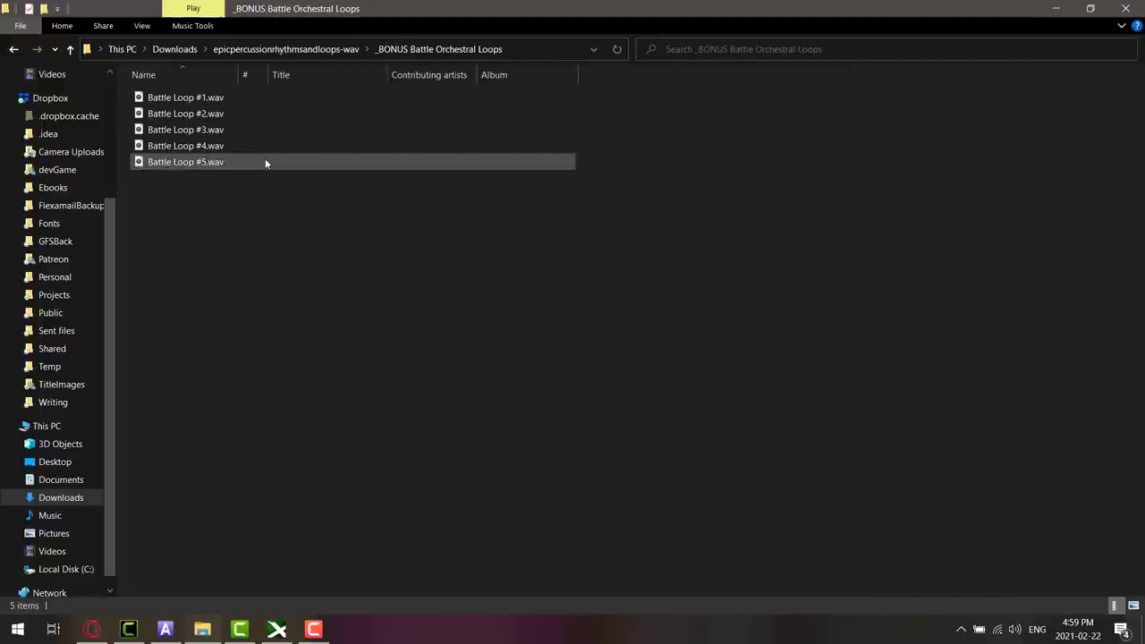
key("BackSpace")
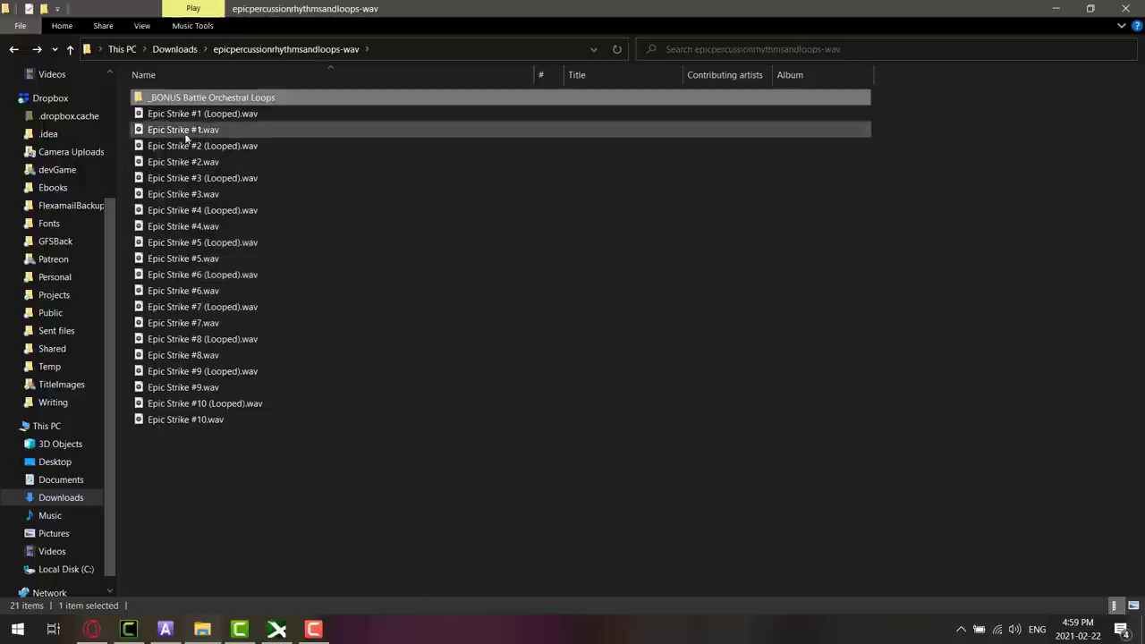
left_click_drag(192, 146, 324, 199)
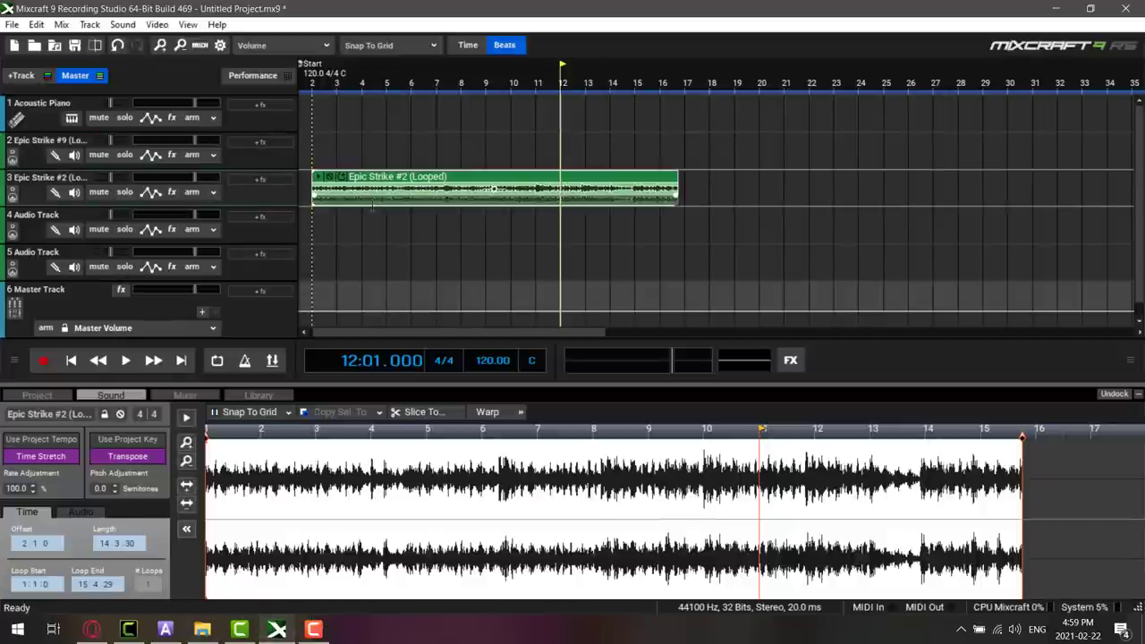
Step: Move the Epic Strike #2 clip to track 3's start and play it back from bar 2
mouse_move(494, 174)
left_mouse_down()
mouse_move(477, 176)
mouse_move(490, 176)
left_mouse_up()
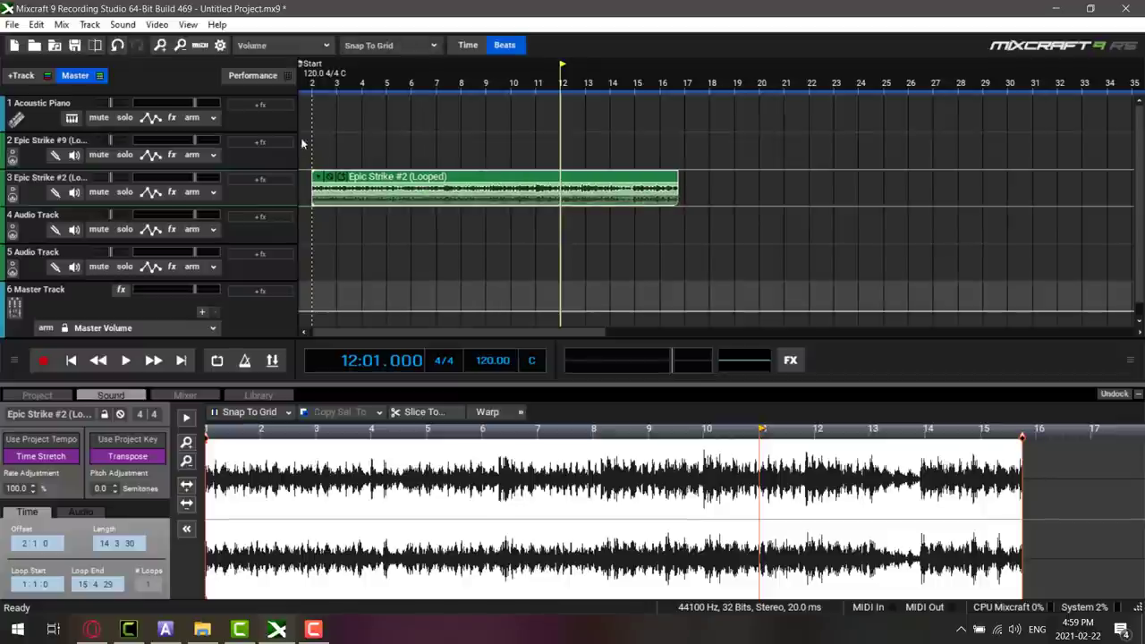
left_click(311, 86)
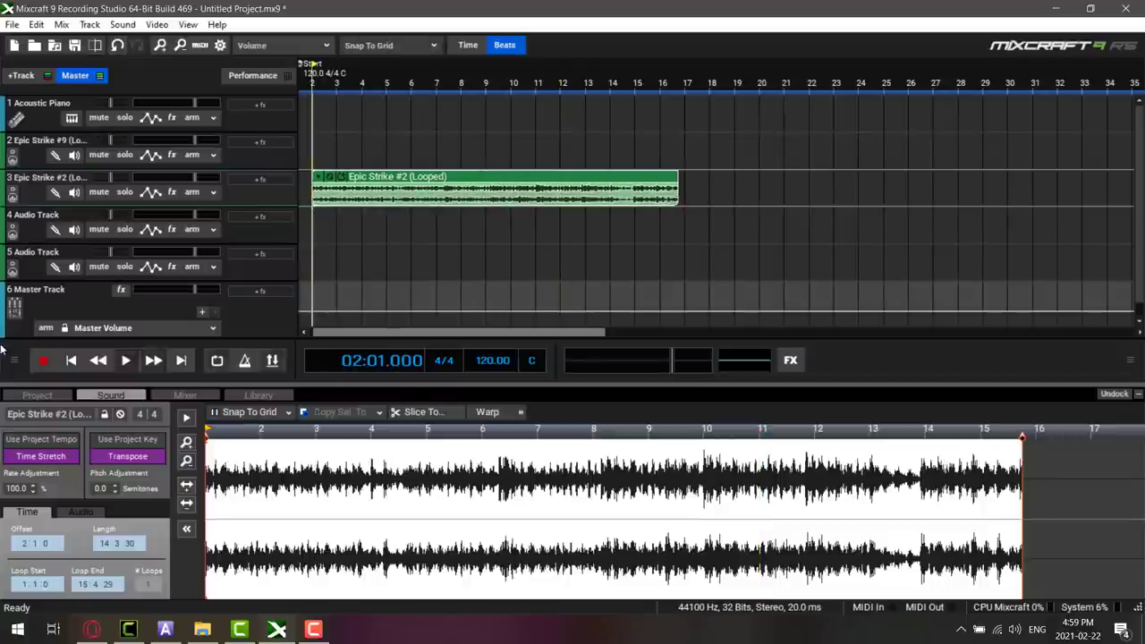
left_click(126, 360)
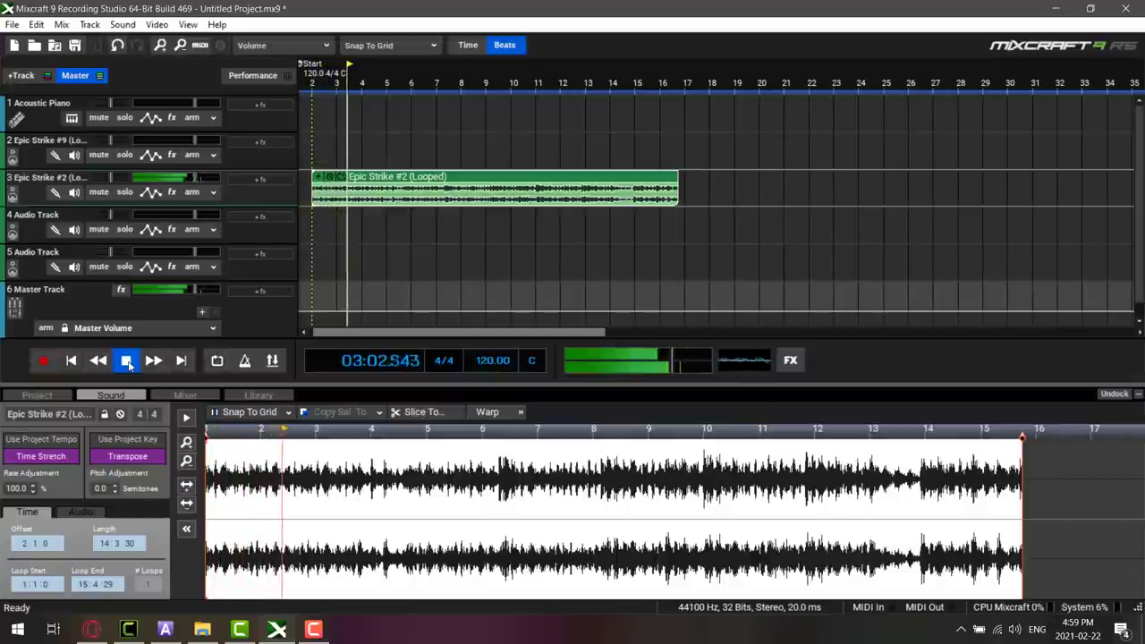
left_click(127, 362)
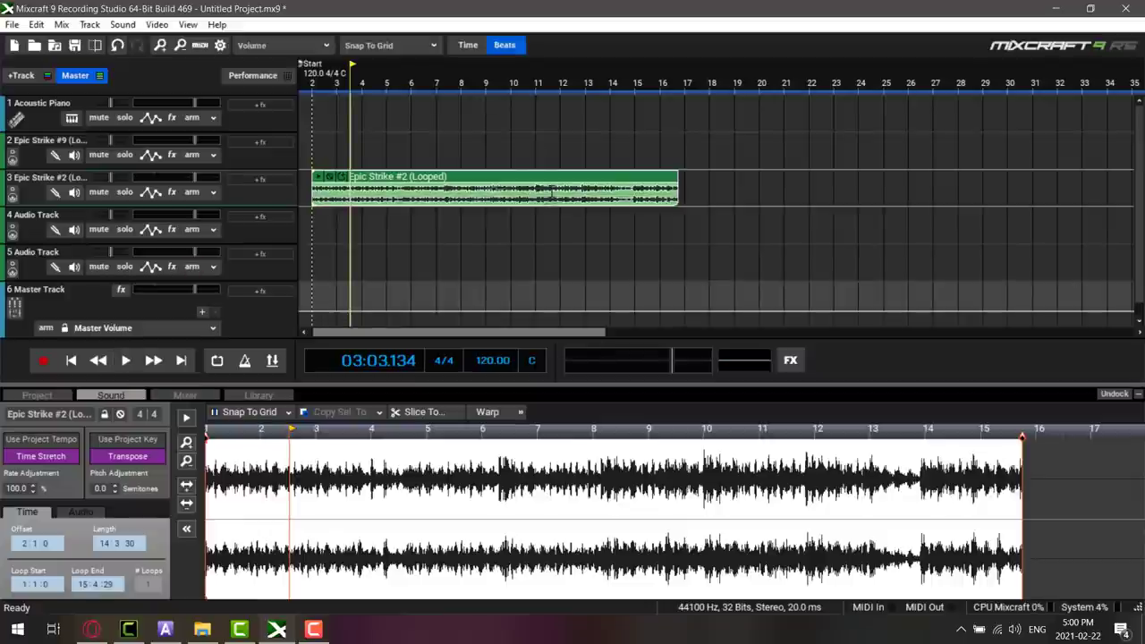
Step: Copy the Epic Strike #2 clip and butt the copy against the first clip's end
left_click_drag(580, 177, 954, 177)
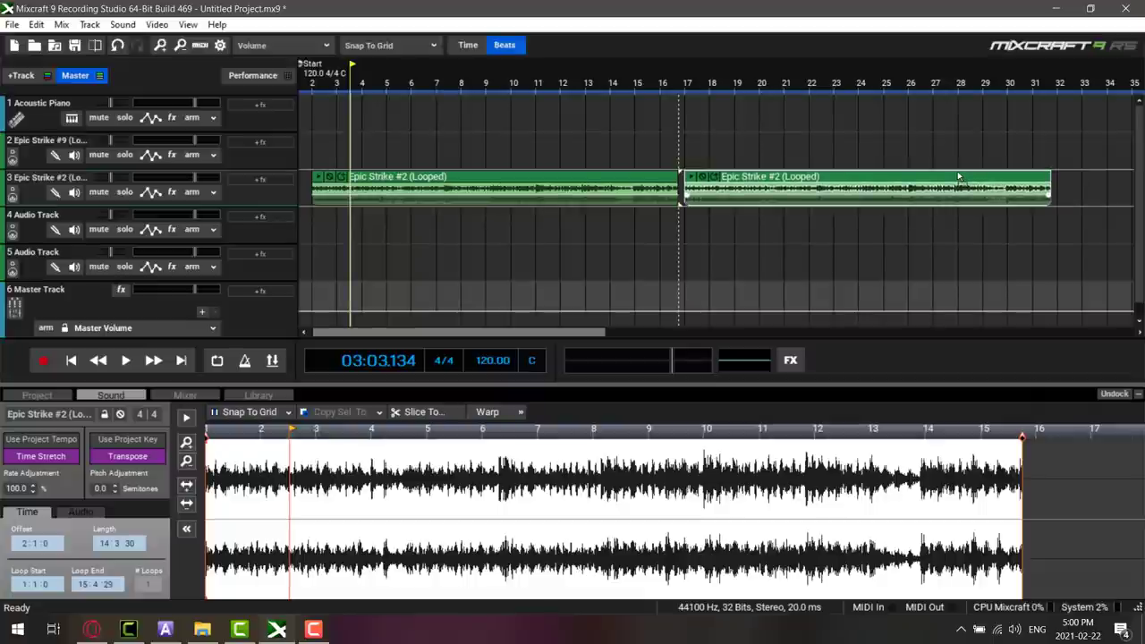
key("Left")
key("Right")
scroll(760, 157, "up", 3)
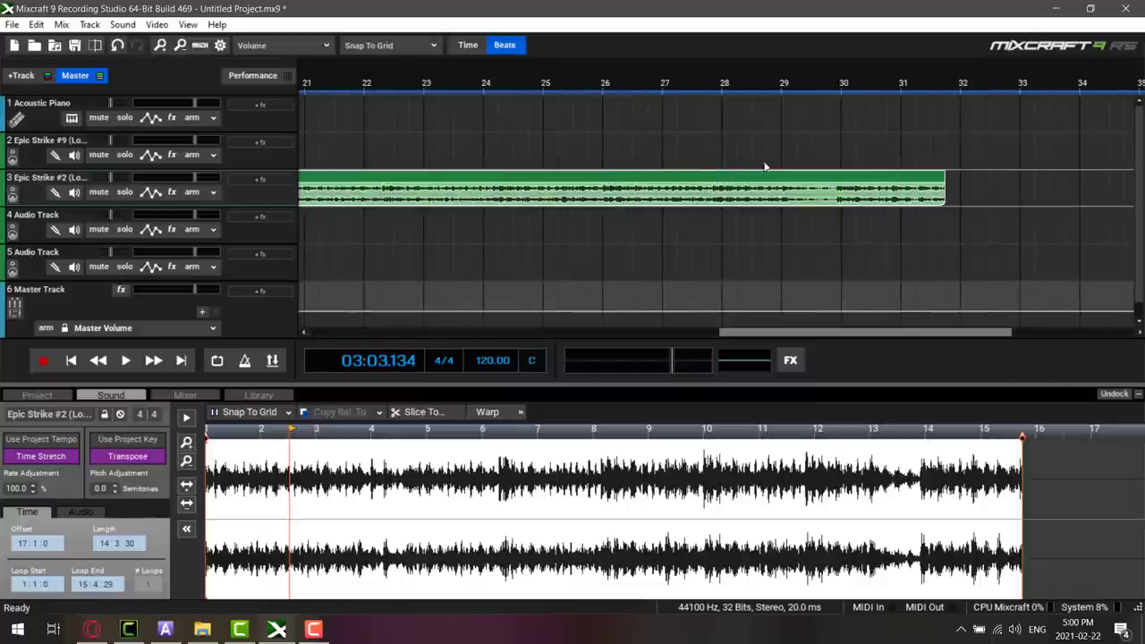
left_click_drag(777, 333, 613, 333)
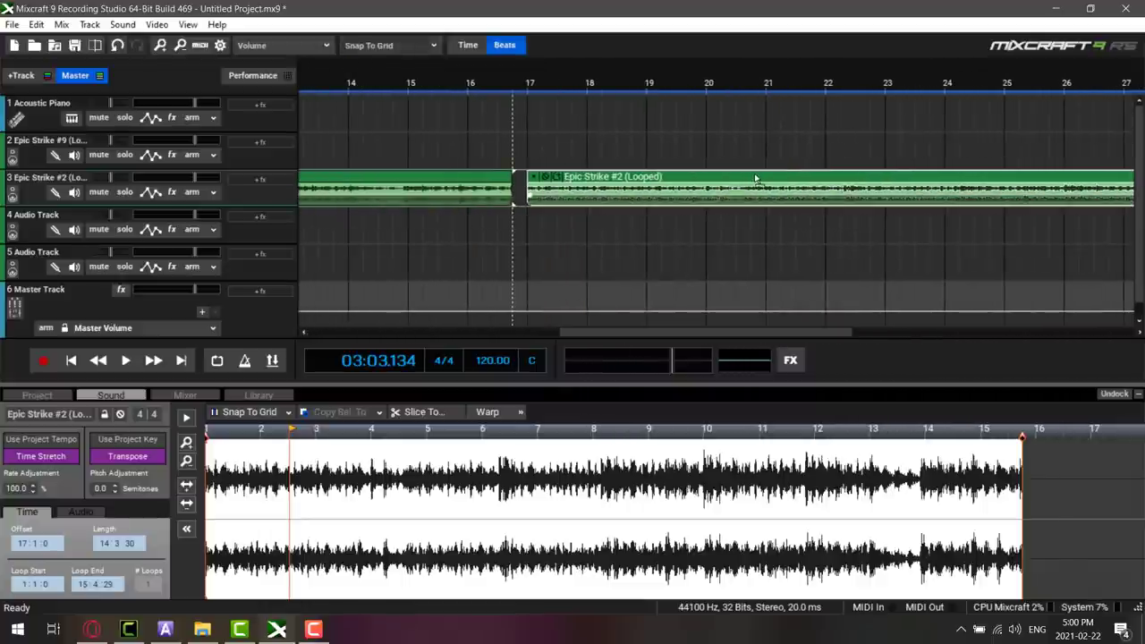
left_click_drag(750, 180, 494, 173)
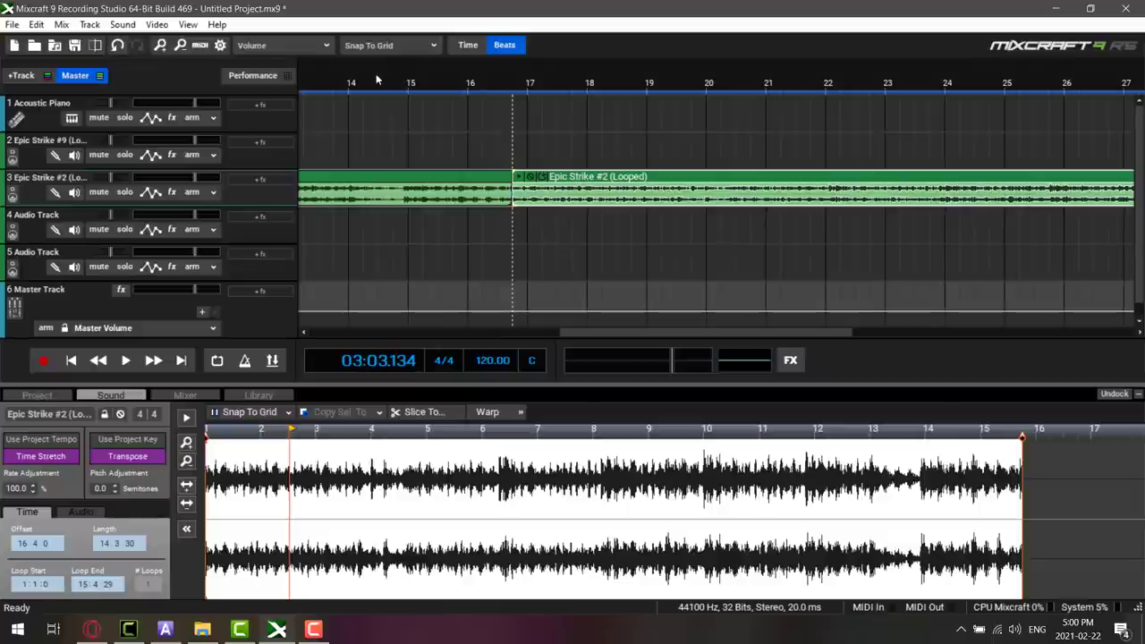
Step: Play back across the join between the two clips, stopping at 17:04.066
left_click(319, 83)
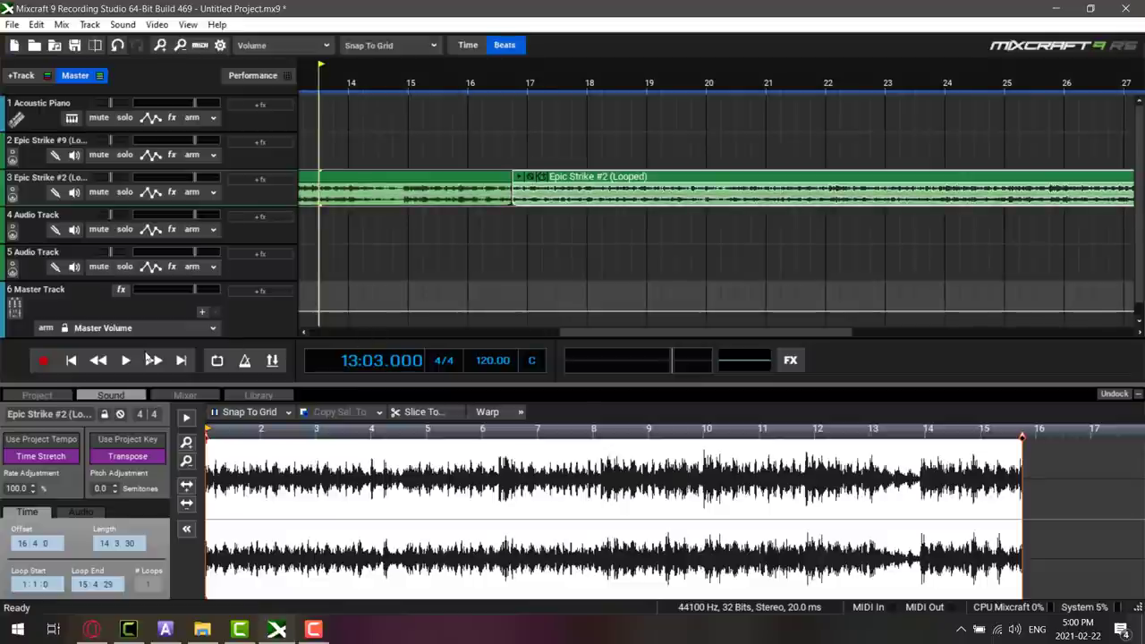
left_click(126, 360)
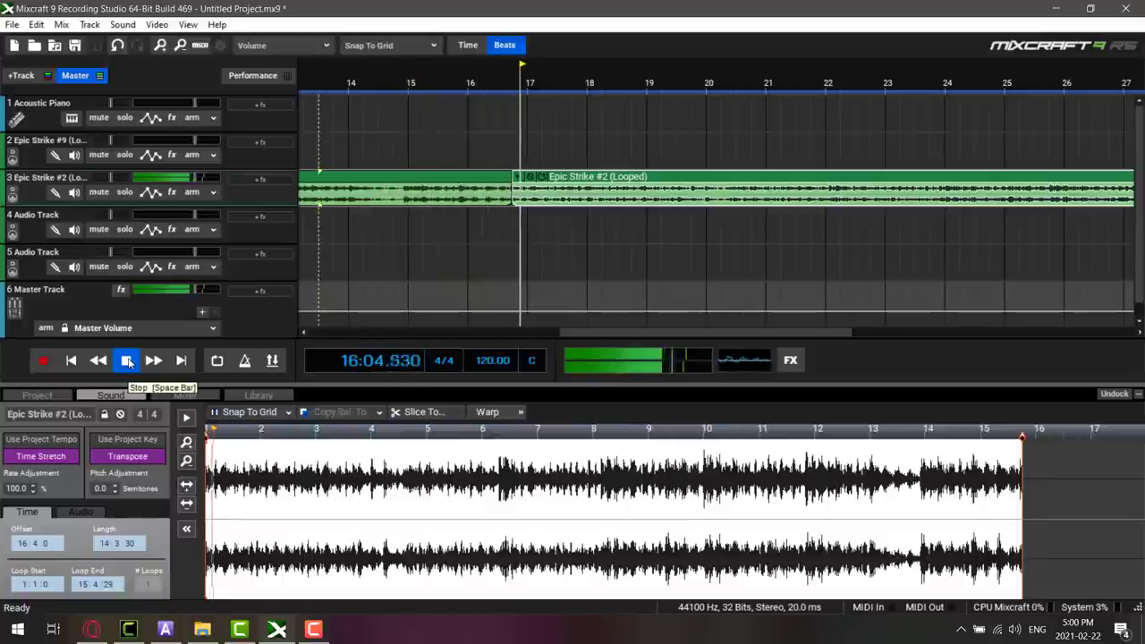
left_click(128, 361)
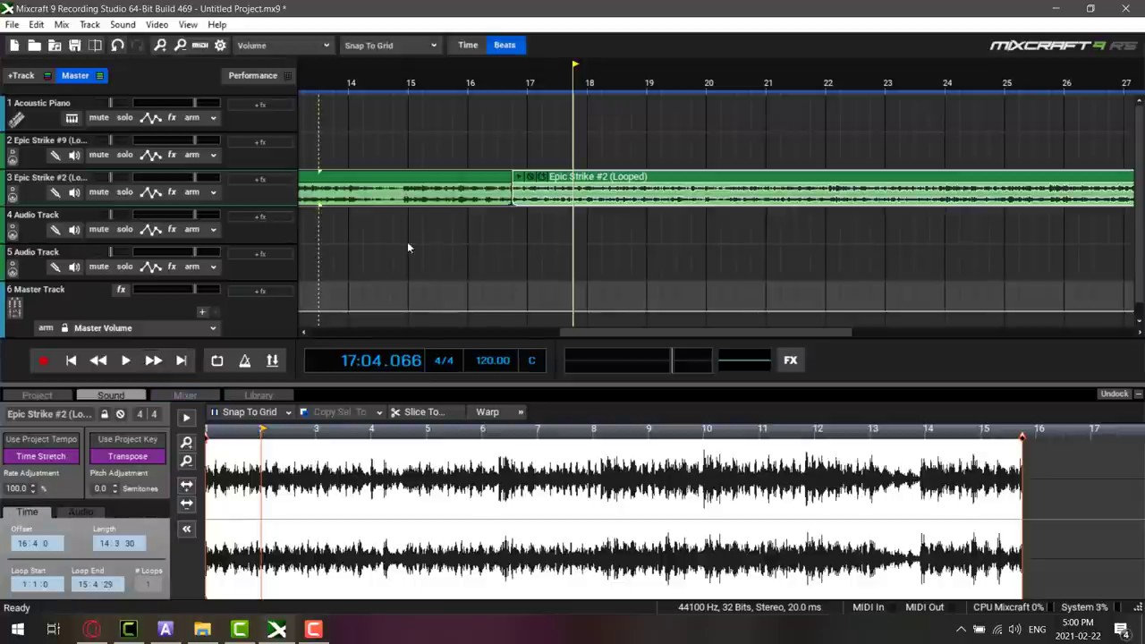
Step: Bring Modern Heavier Theme #2.wav from the heavyriffsfullcollection-wav folder into the Mixcraft project
left_click(202, 630)
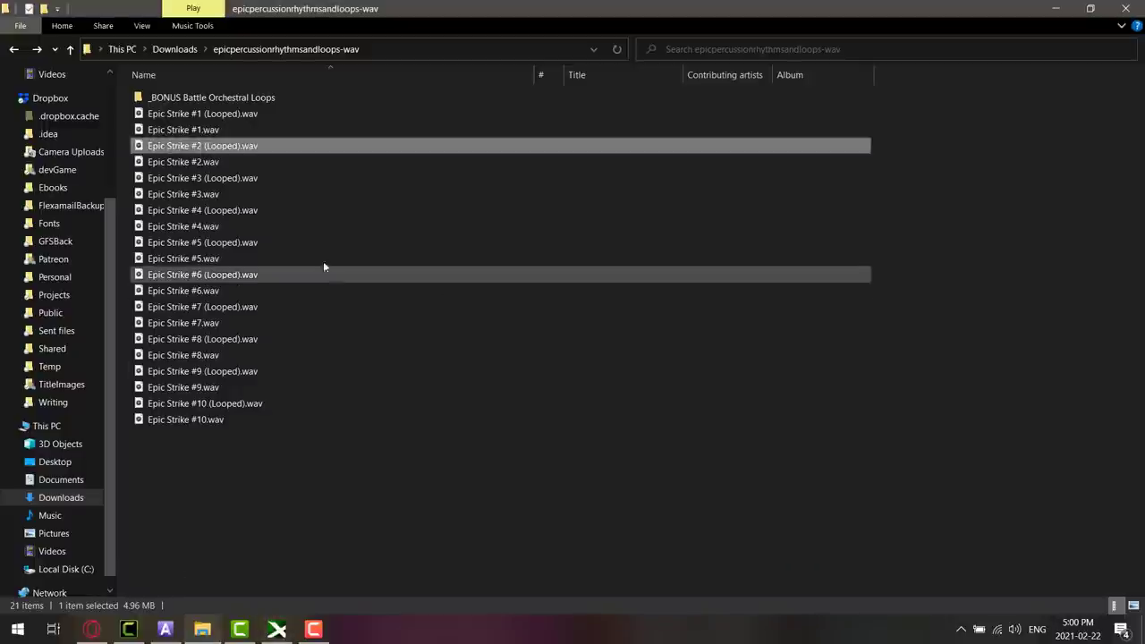
left_click(181, 50)
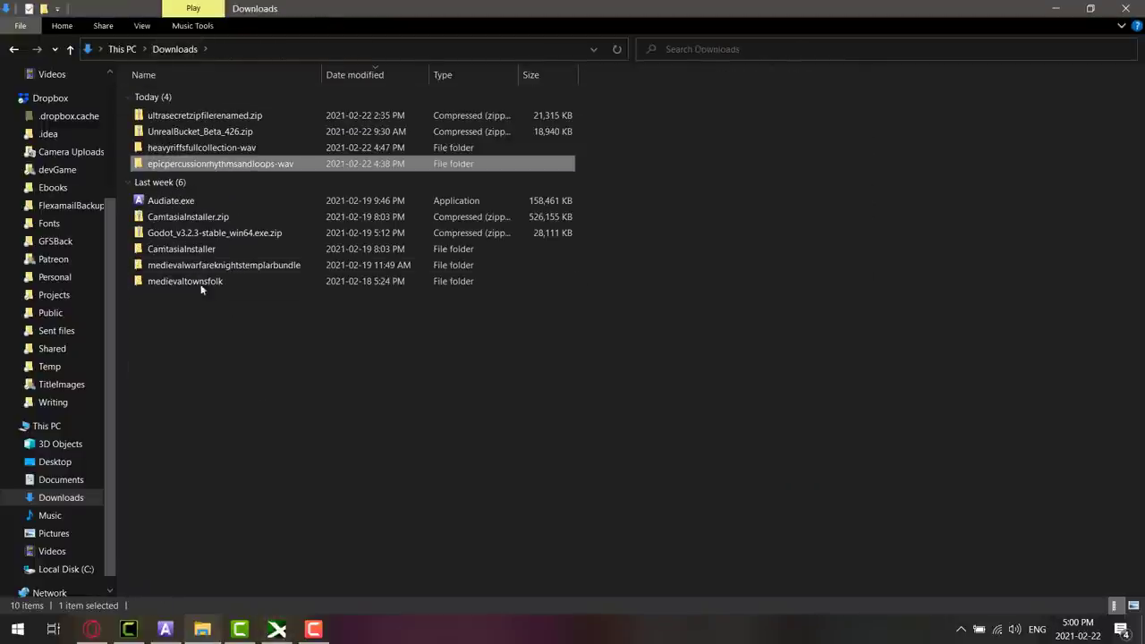
double_click(205, 149)
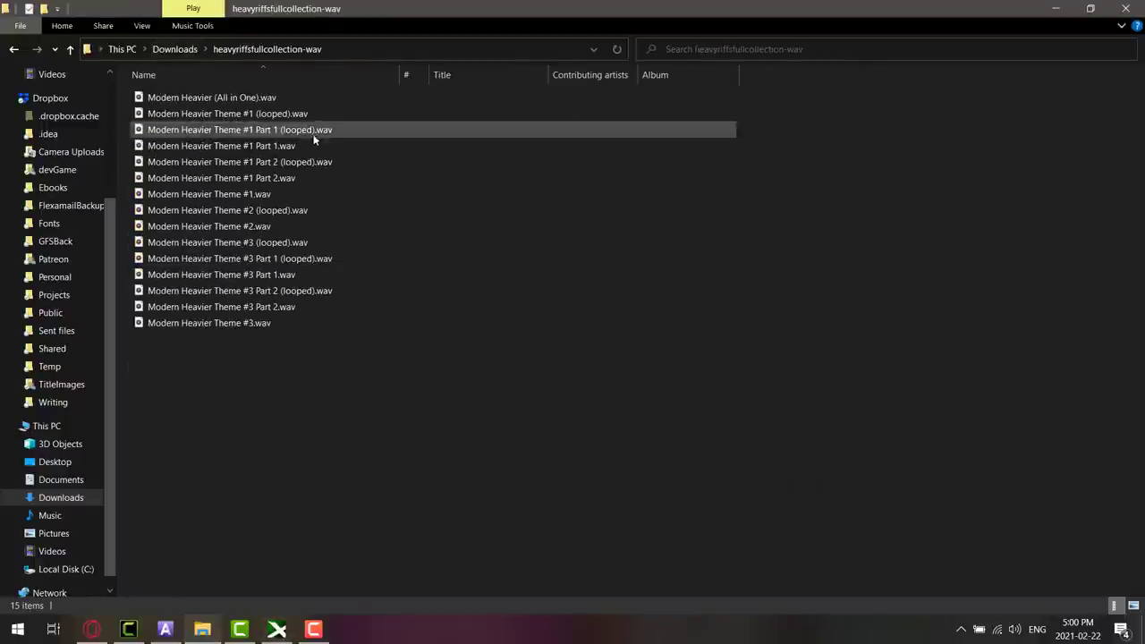
left_click(268, 243)
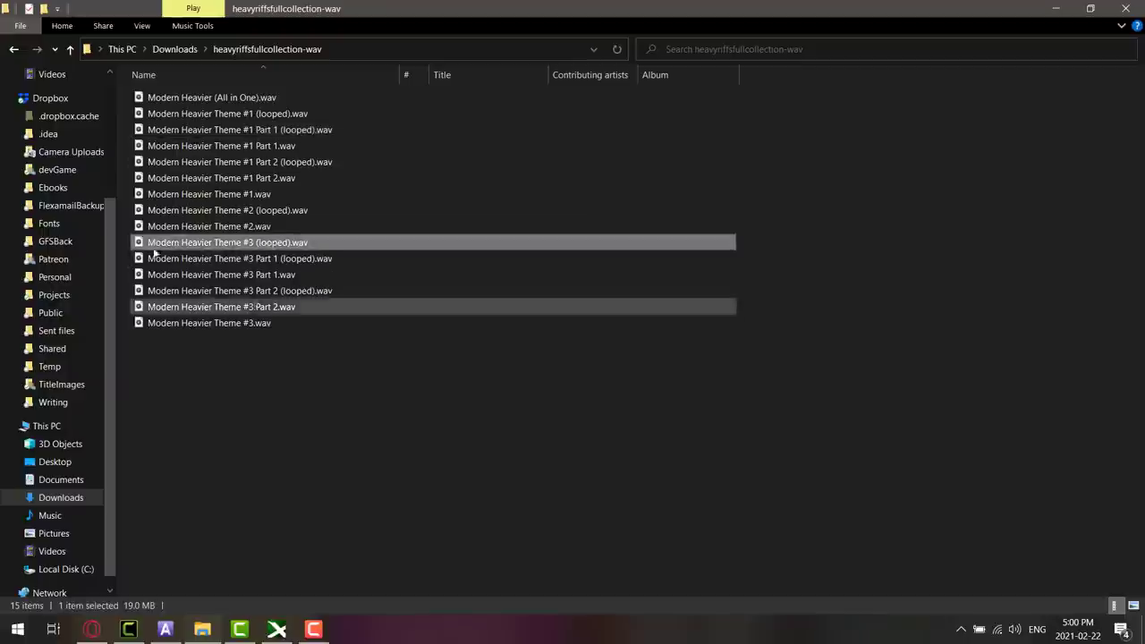
left_click(225, 226)
left_click_drag(231, 229, 361, 230)
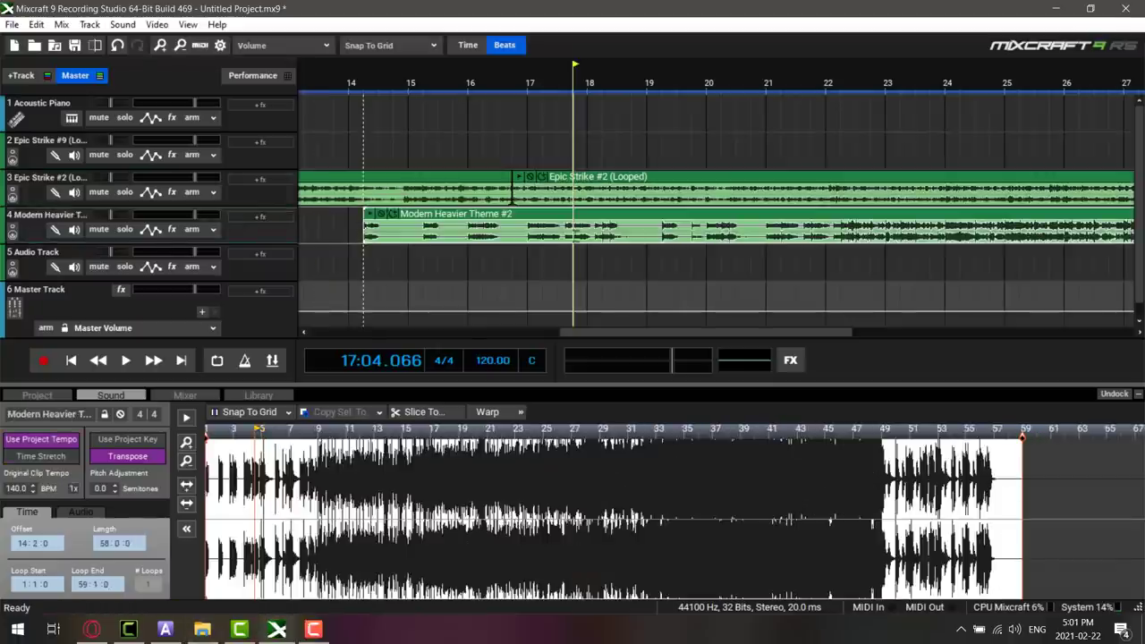
Step: Shift the Modern Heavier Theme #2 clip earlier on track 4
left_click_drag(709, 219, 659, 220)
scroll(660, 220, "down", 2)
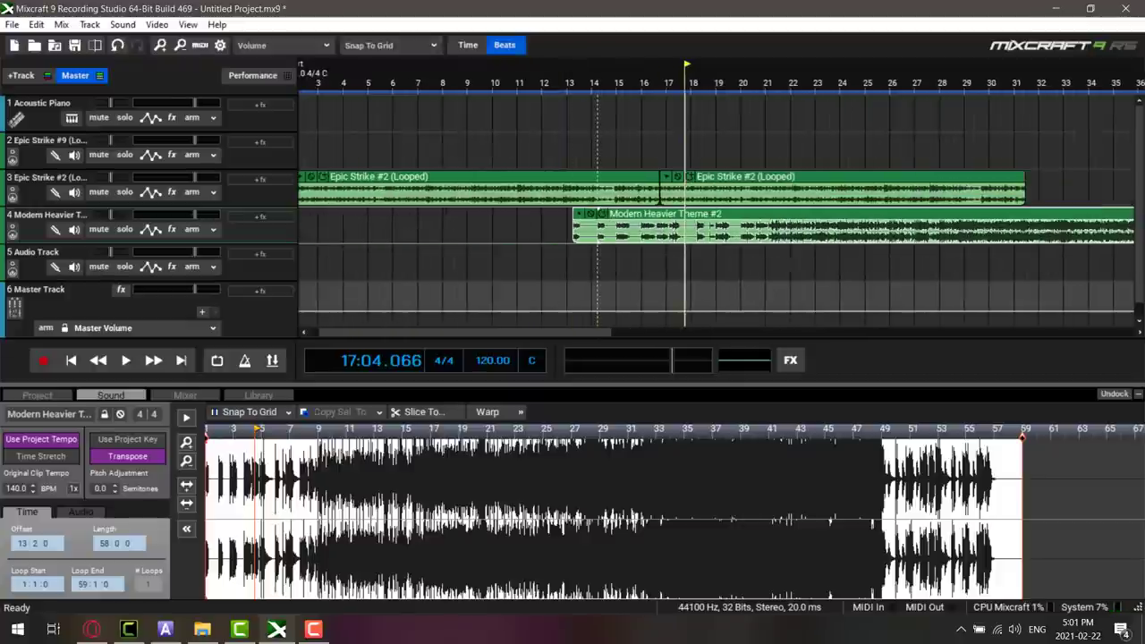
scroll(536, 288, "down", 3)
scroll(535, 288, "up", 2)
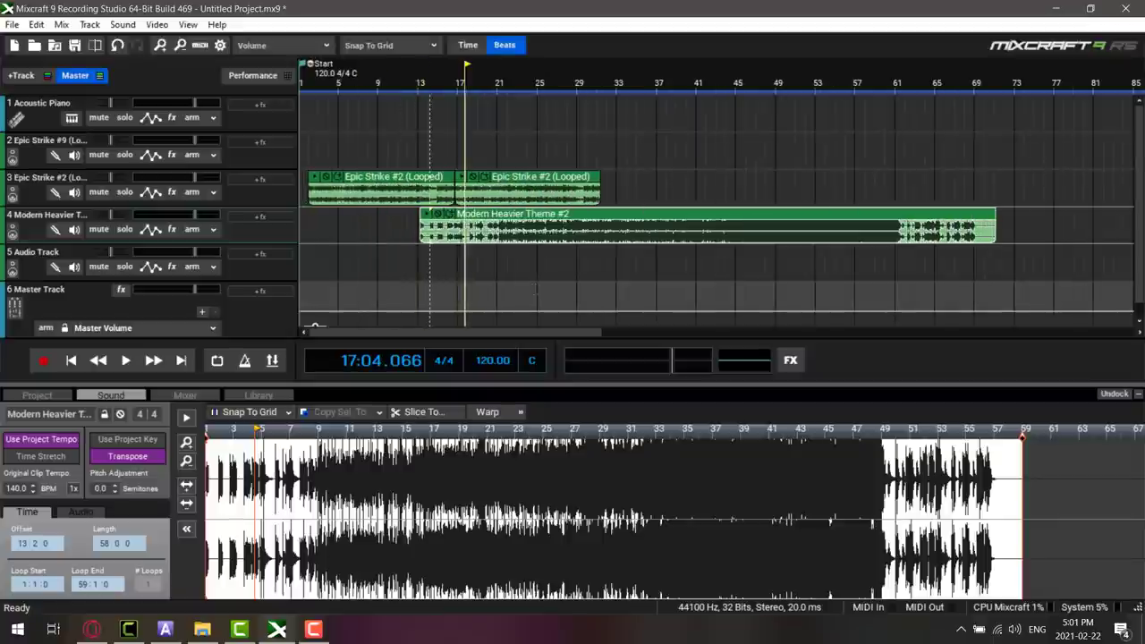
Step: Play the layered loops from bar 16, then return to the Fanatical bundle page
left_click(429, 83)
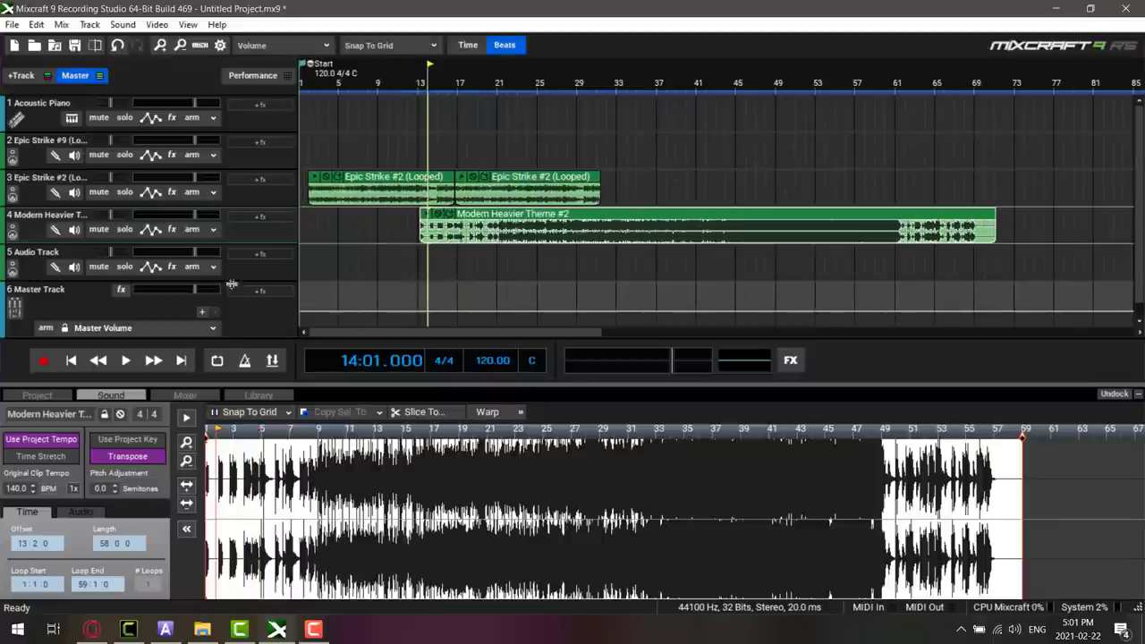
left_click(449, 80)
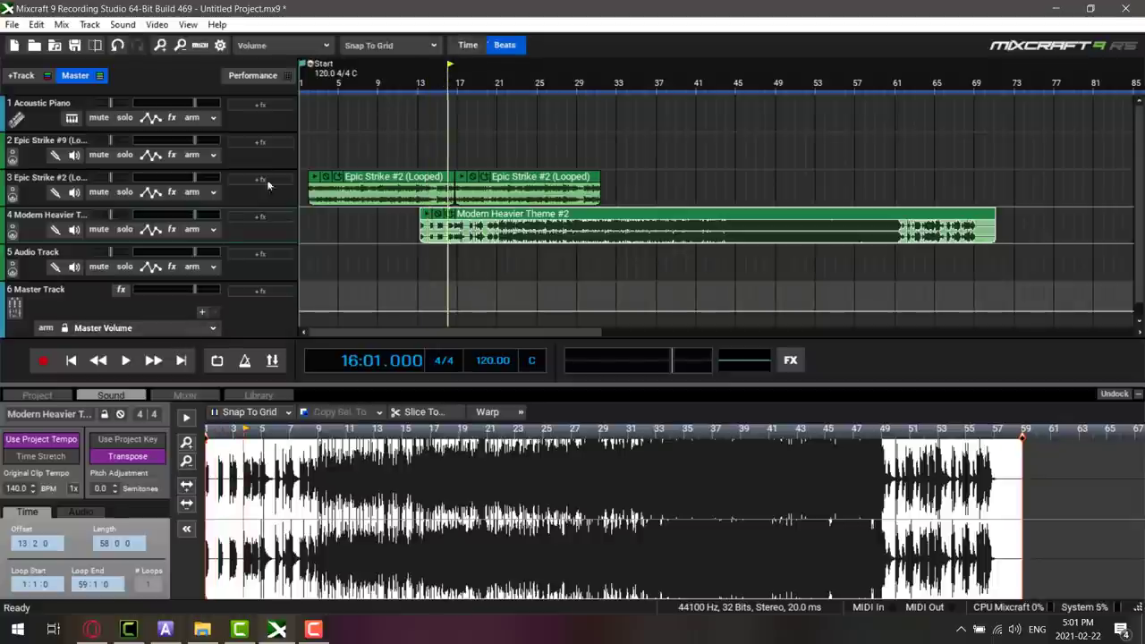
left_click(126, 359)
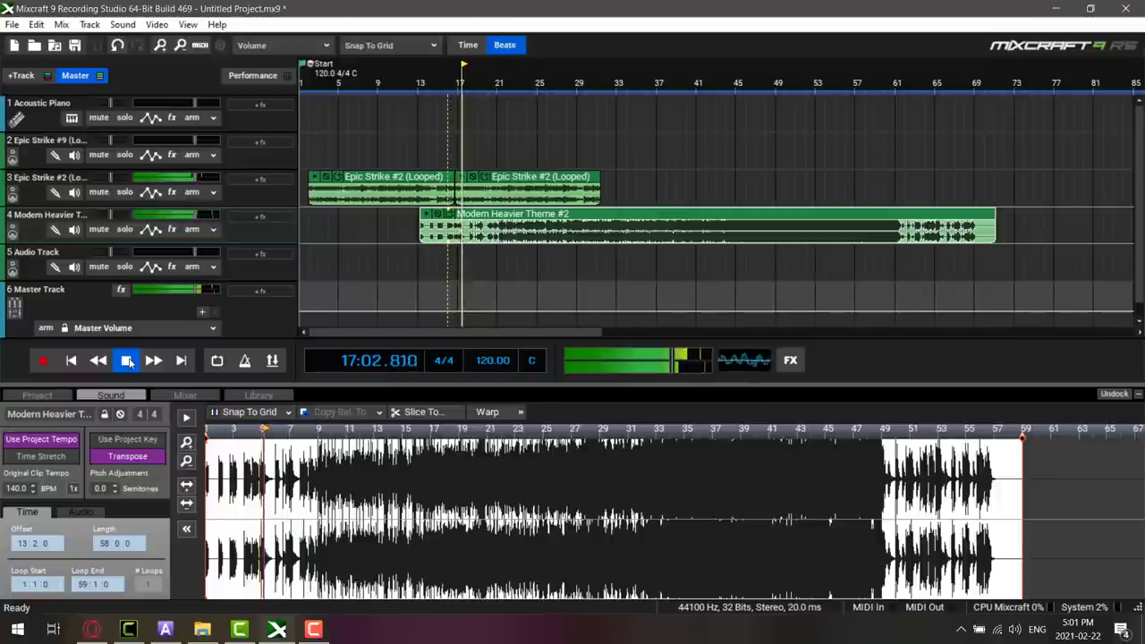
left_click(127, 360)
left_click(153, 360)
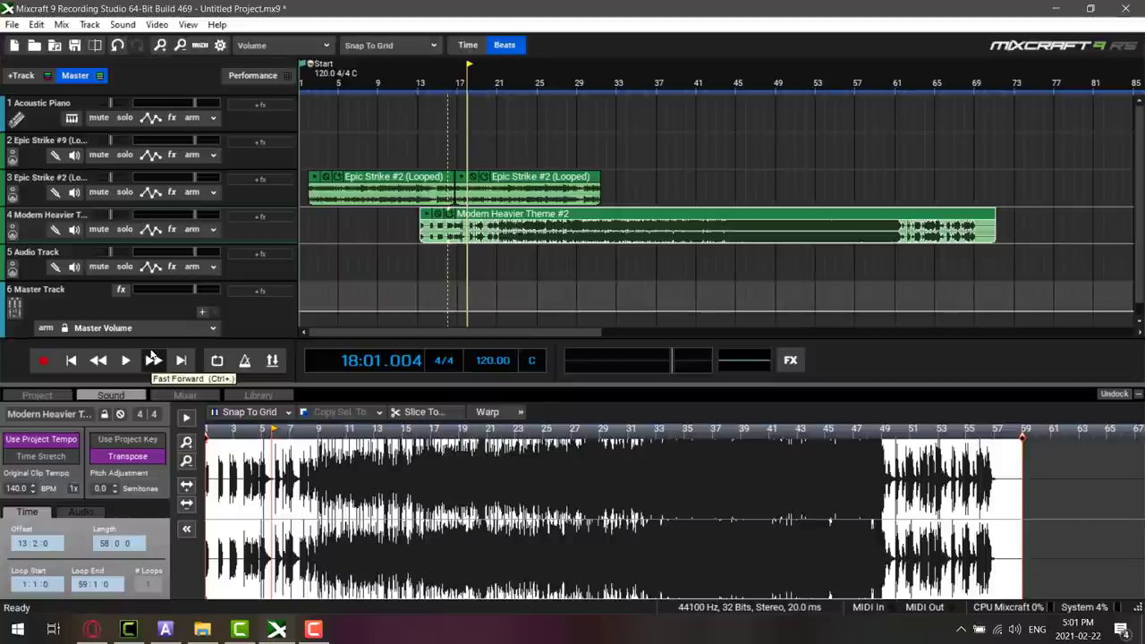
left_click(93, 629)
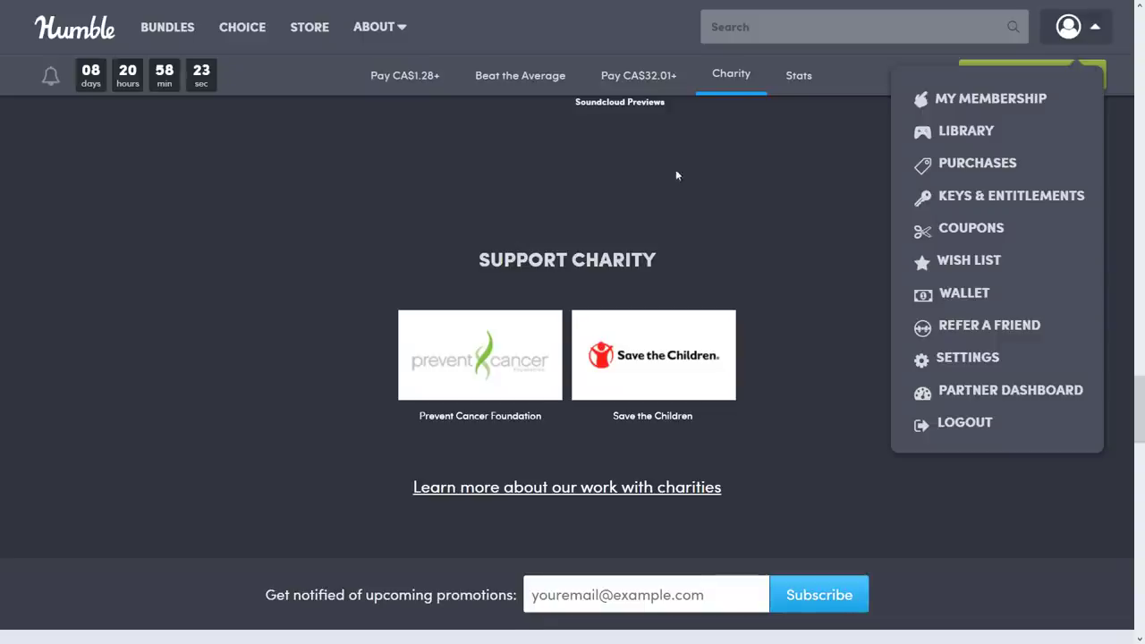
scroll(716, 178, "up", 5)
scroll(716, 178, "up", 10)
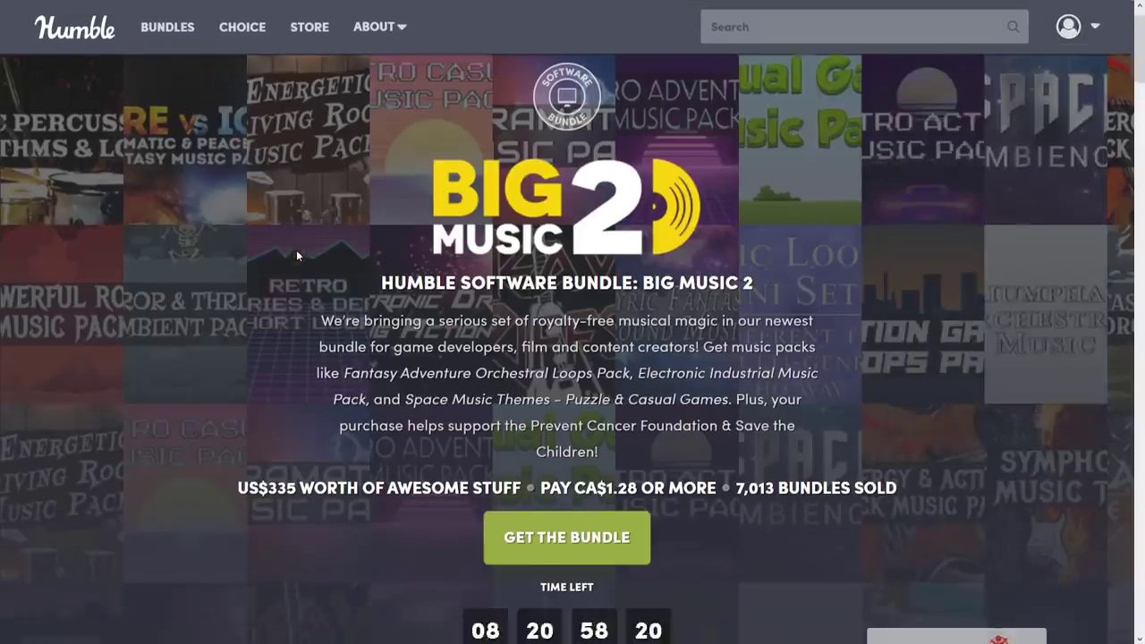
scroll(297, 256, "down", 1)
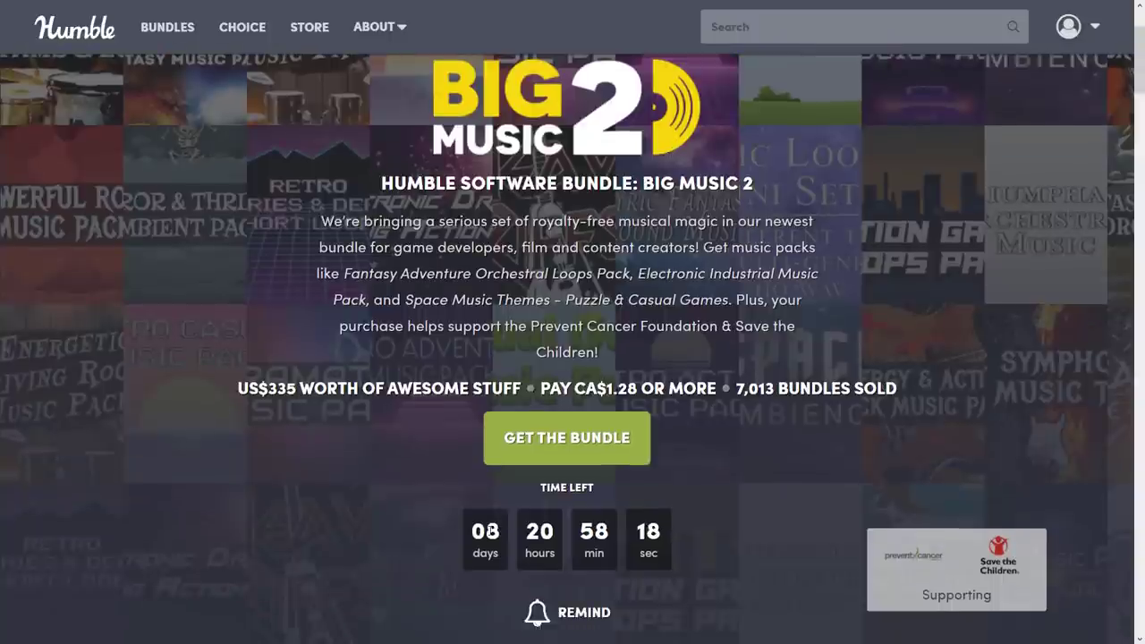
scroll(373, 397, "down", 5)
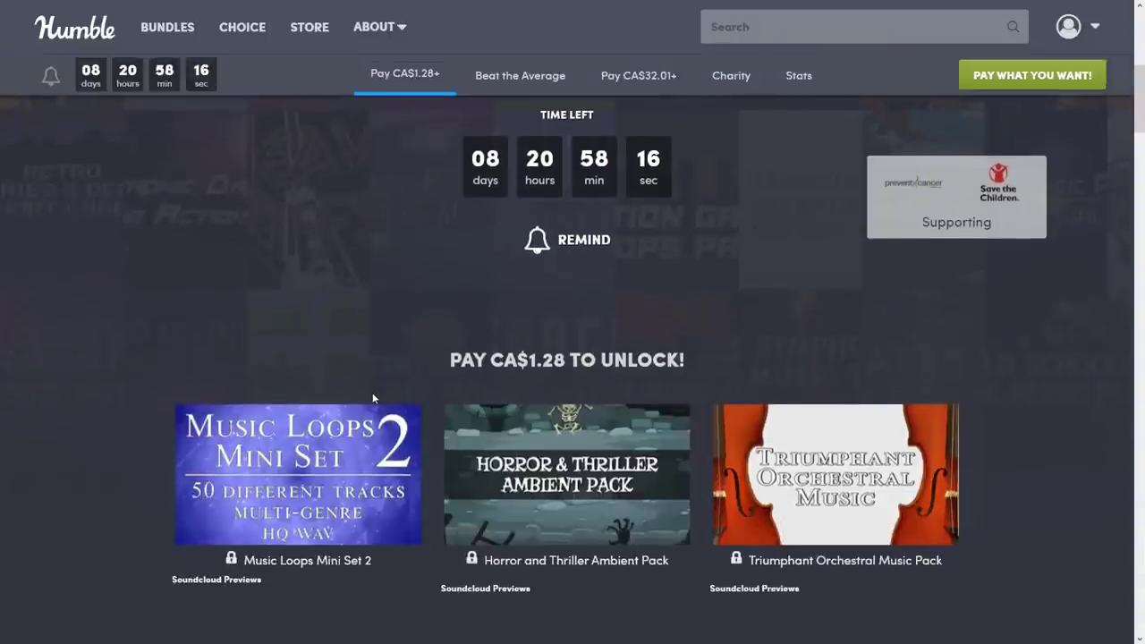
scroll(372, 396, "down", 5)
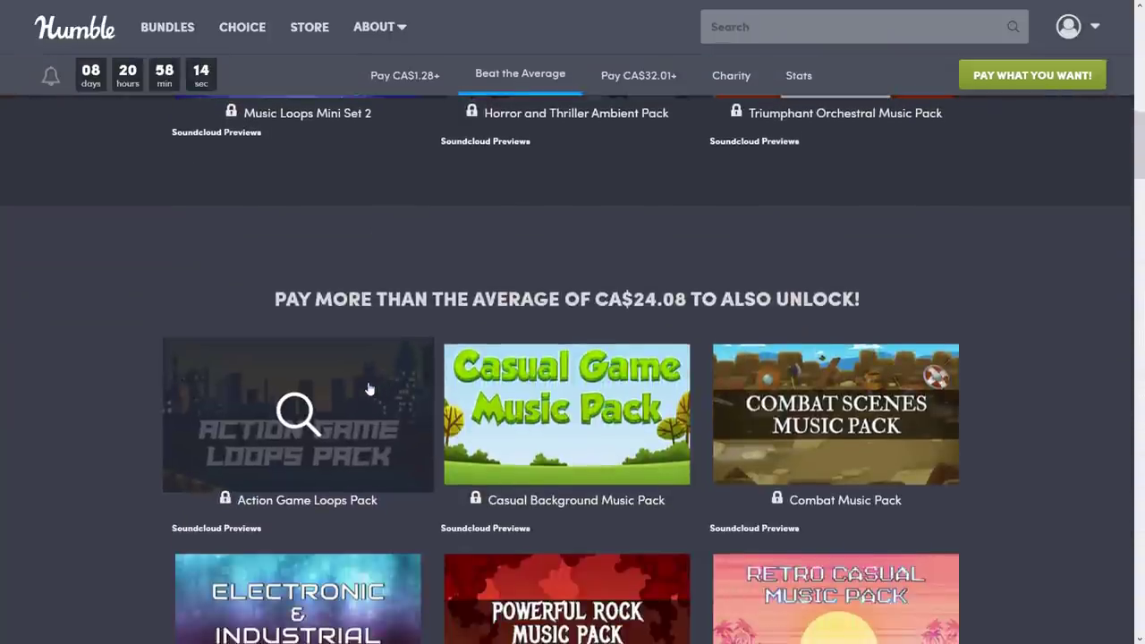
scroll(370, 388, "down", 5)
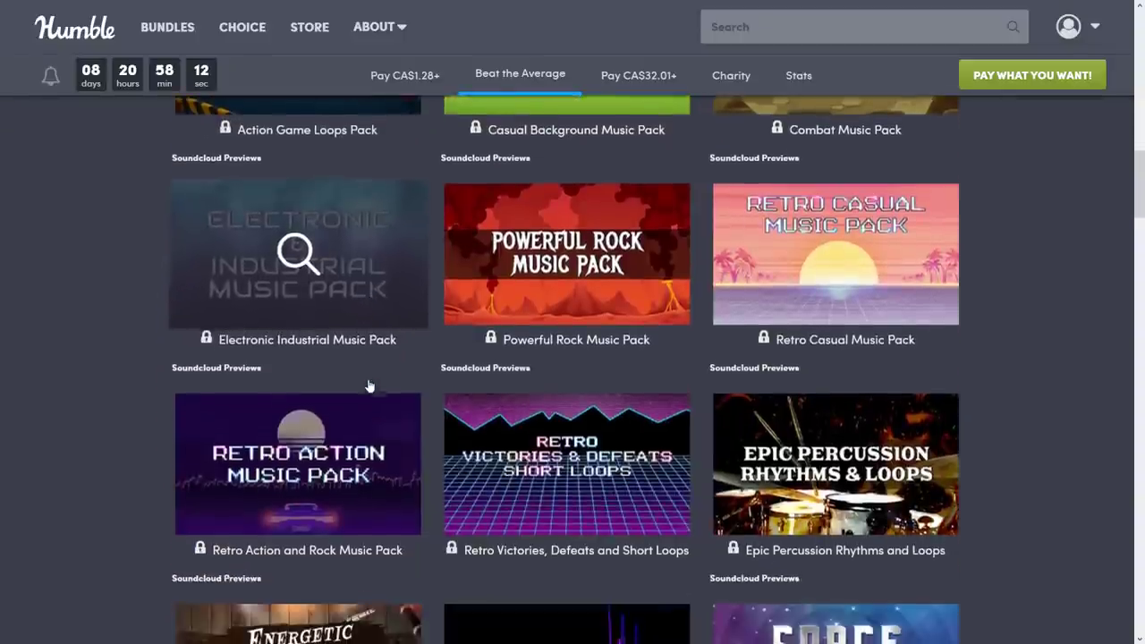
scroll(368, 378, "down", 1)
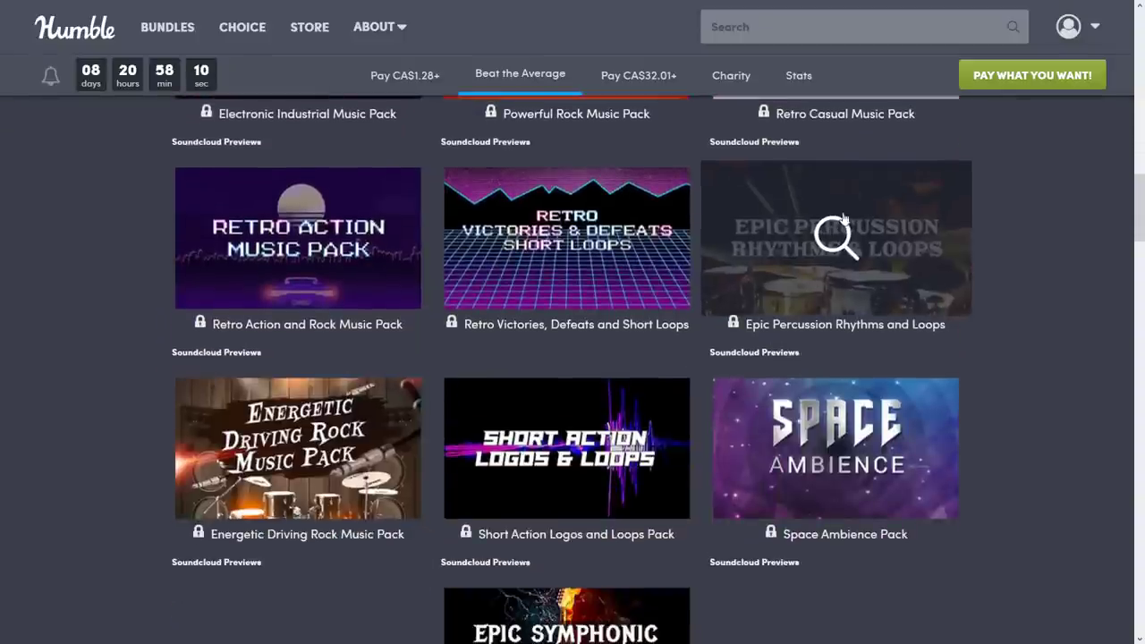
scroll(913, 264, "down", 4)
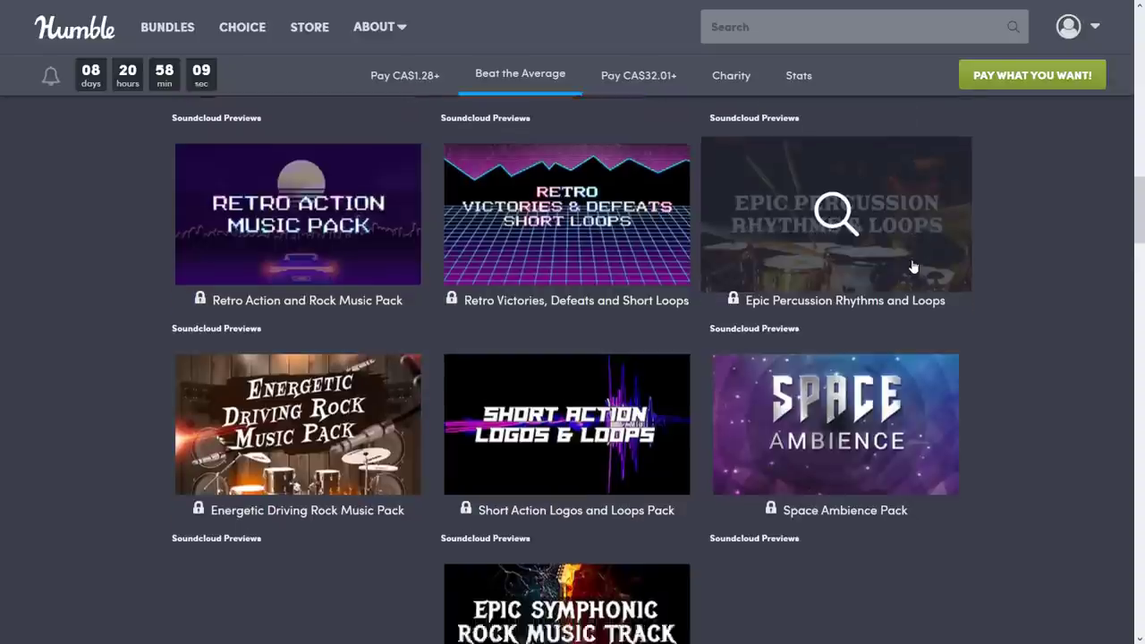
scroll(918, 261, "down", 4)
scroll(999, 263, "down", 2)
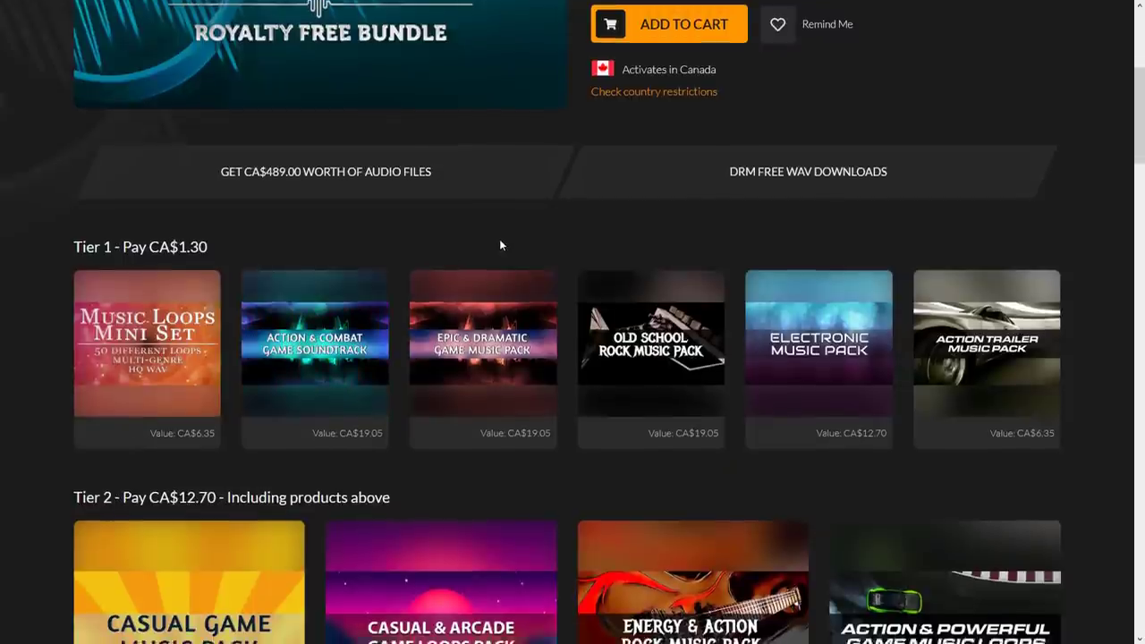
scroll(499, 238, "down", 7)
scroll(501, 243, "down", 2)
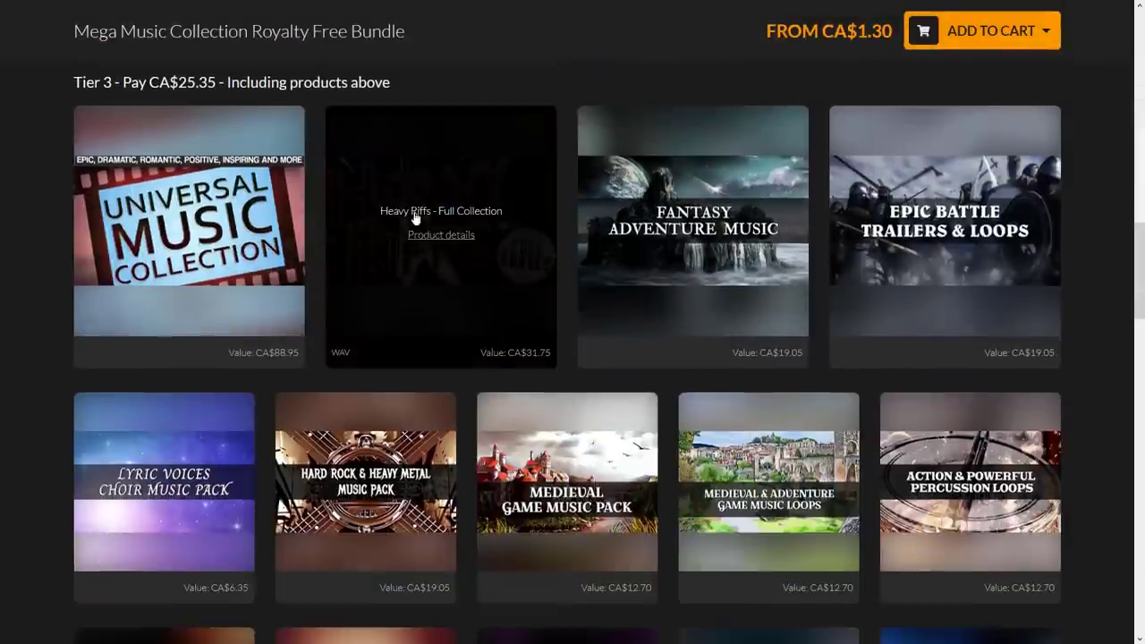
scroll(703, 364, "down", 3)
scroll(648, 410, "up", 10)
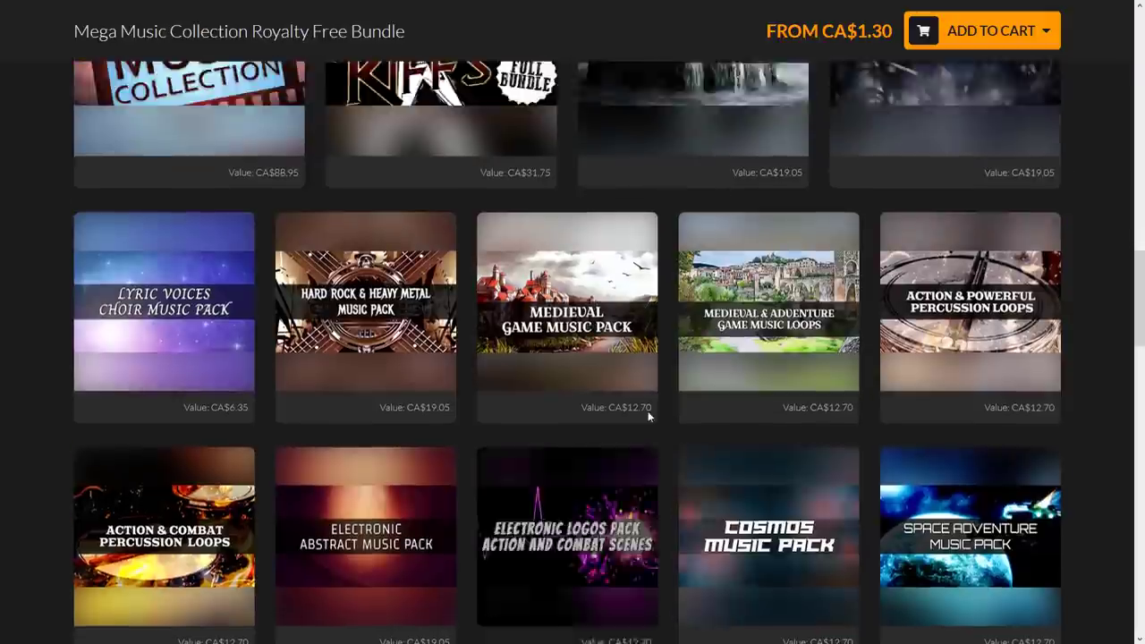
scroll(641, 384, "up", 5)
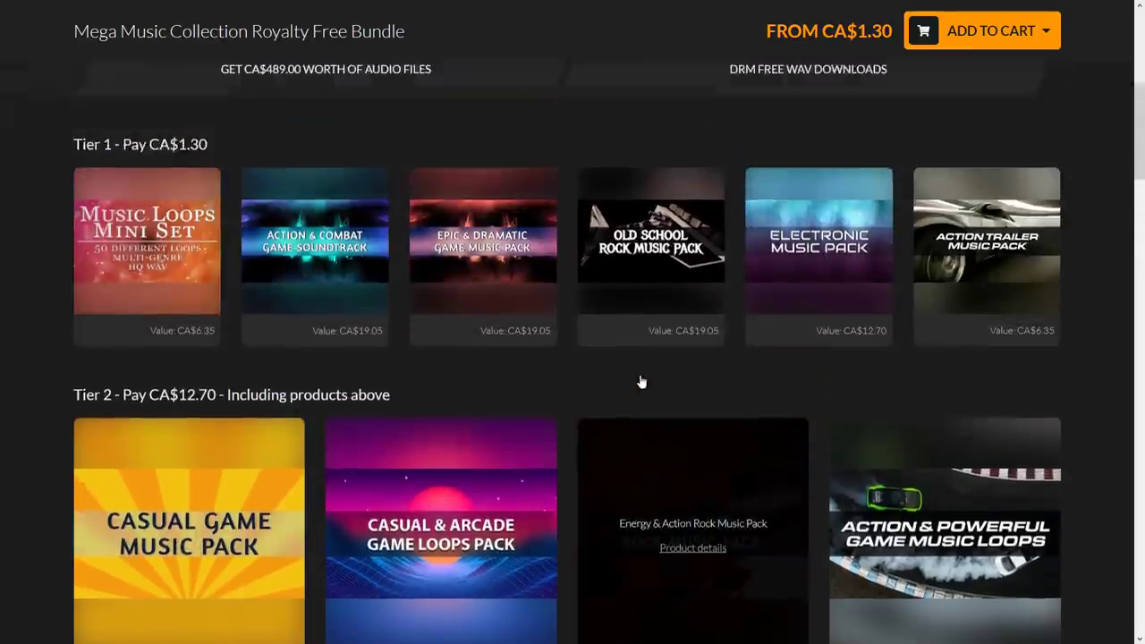
scroll(688, 77, "up", 1)
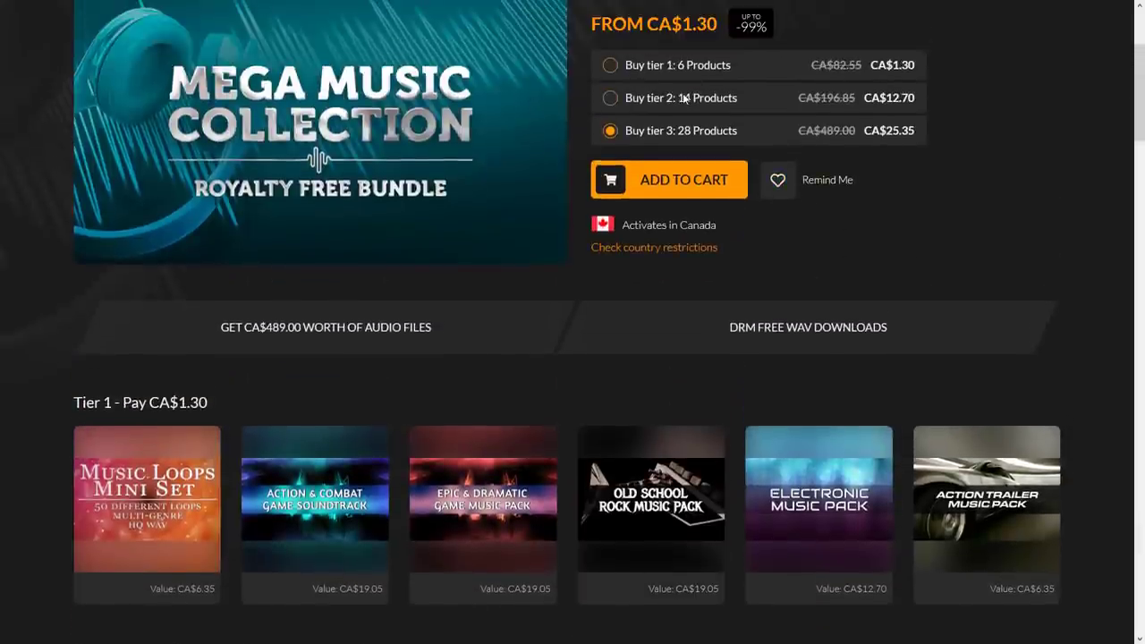
scroll(685, 290, "down", 3)
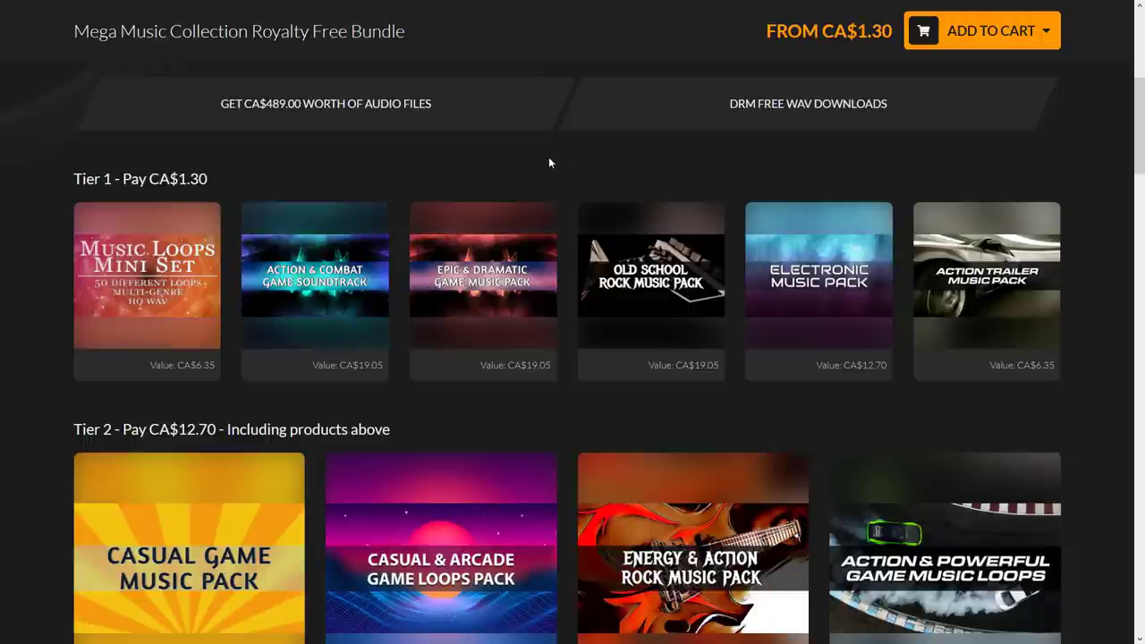
key("alt+Tab")
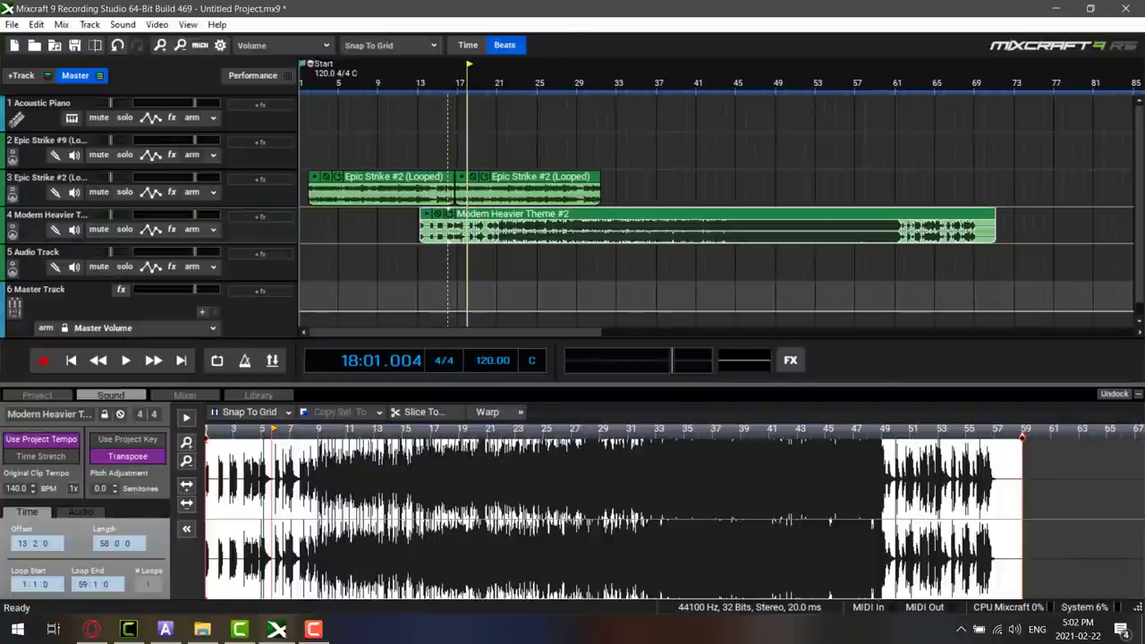
key("alt+Tab")
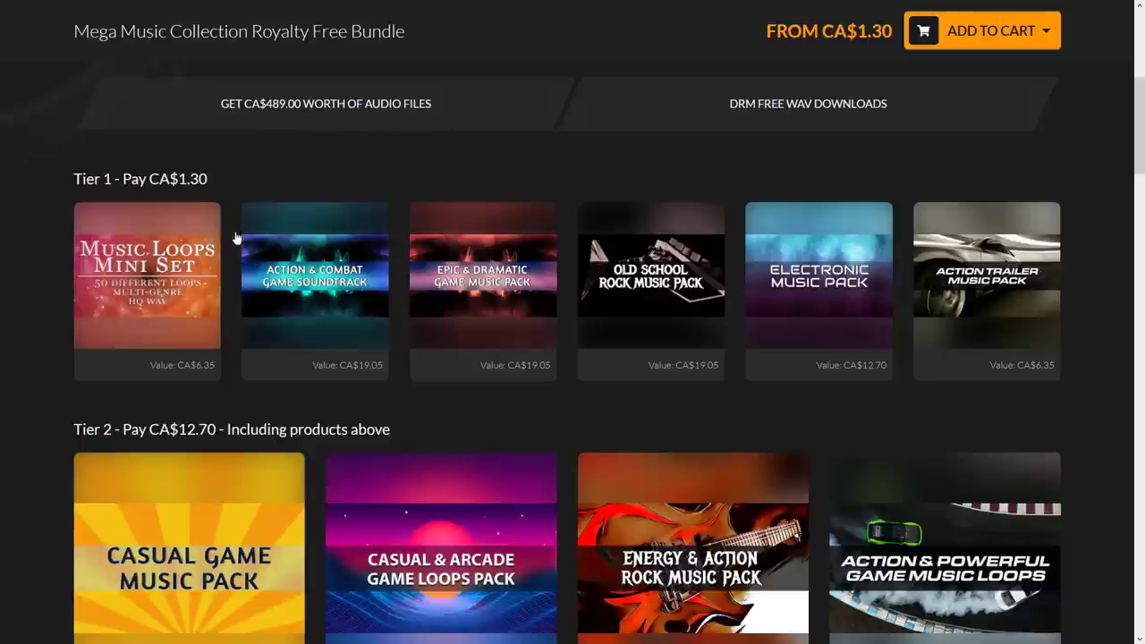
Step: Play and pause the Old School Rock Music Pack audio sample
scroll(657, 393, "down", 3)
scroll(656, 394, "up", 4)
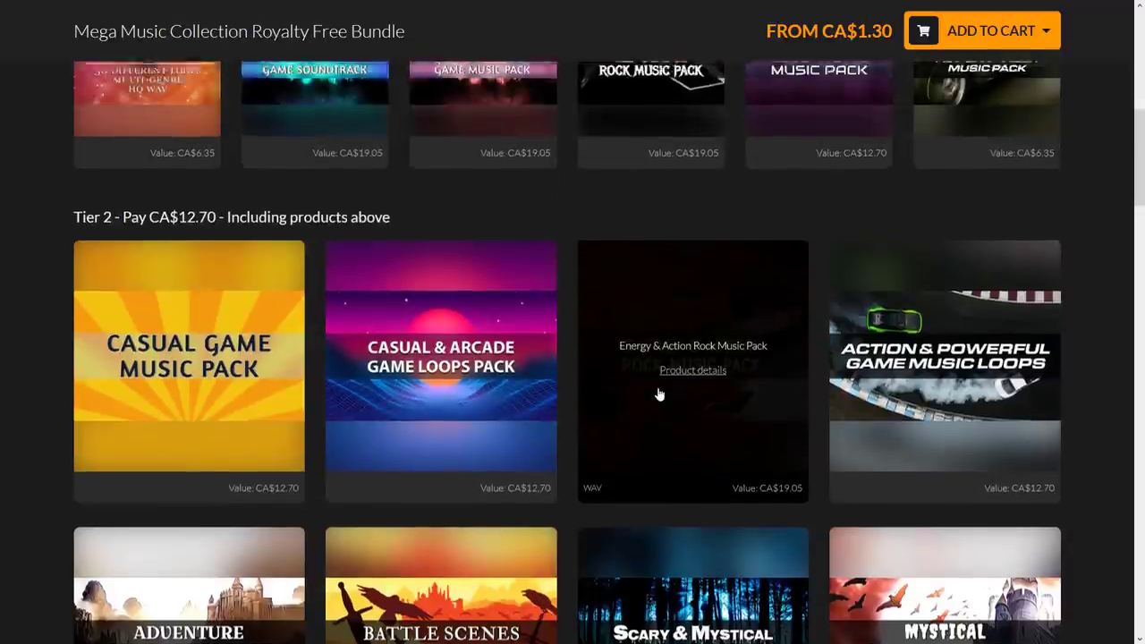
scroll(655, 376, "down", 10)
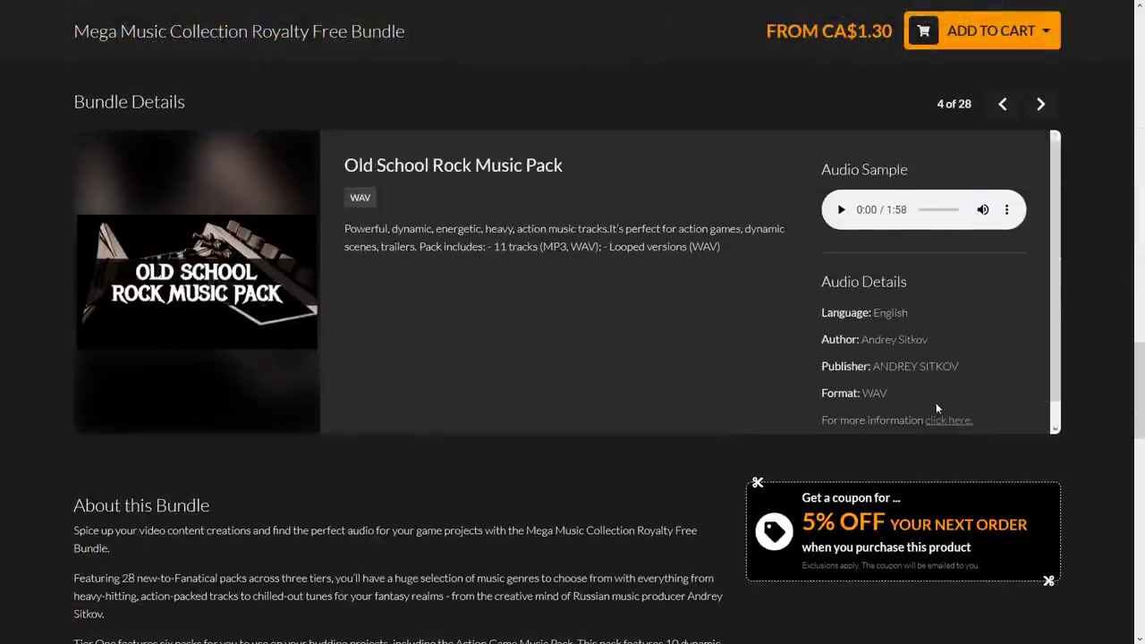
left_click(841, 211)
left_click(841, 210)
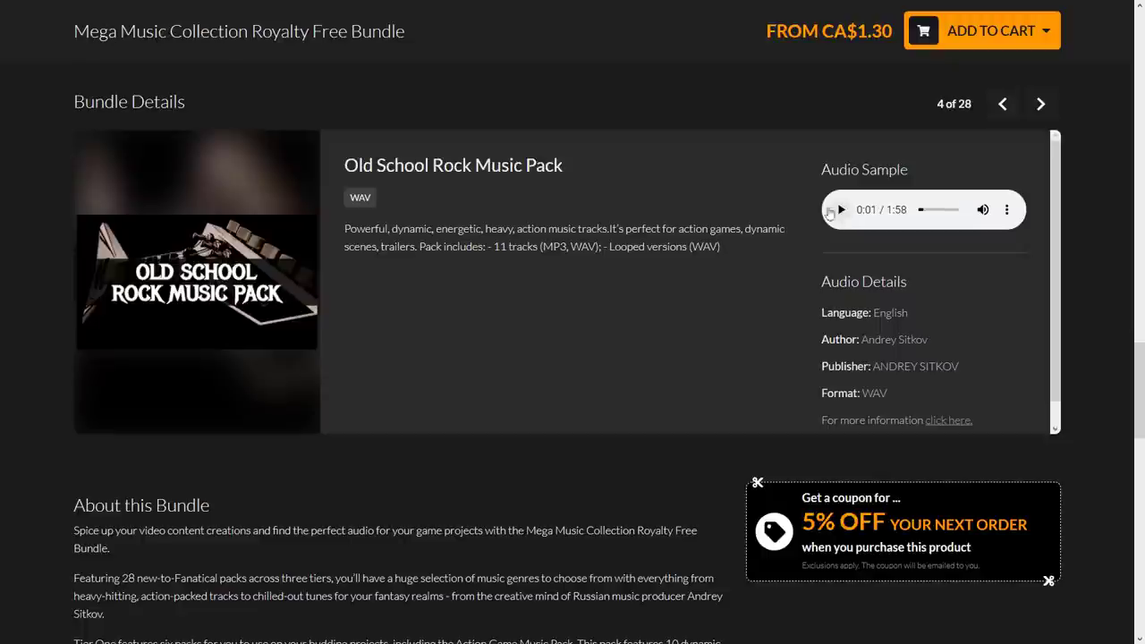
Step: Scroll through the Tier 1, Tier 2 (CA$12.70) and Tier 3 (CA$25.35) packs
scroll(722, 331, "up", 5)
scroll(722, 333, "up", 15)
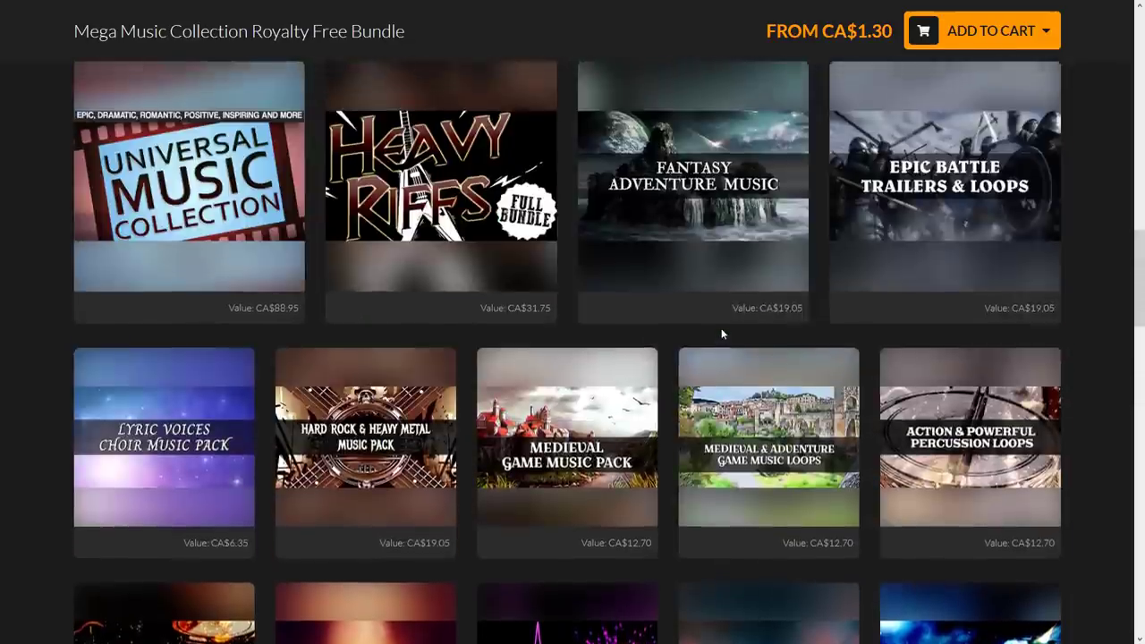
scroll(243, 364, "up", 3)
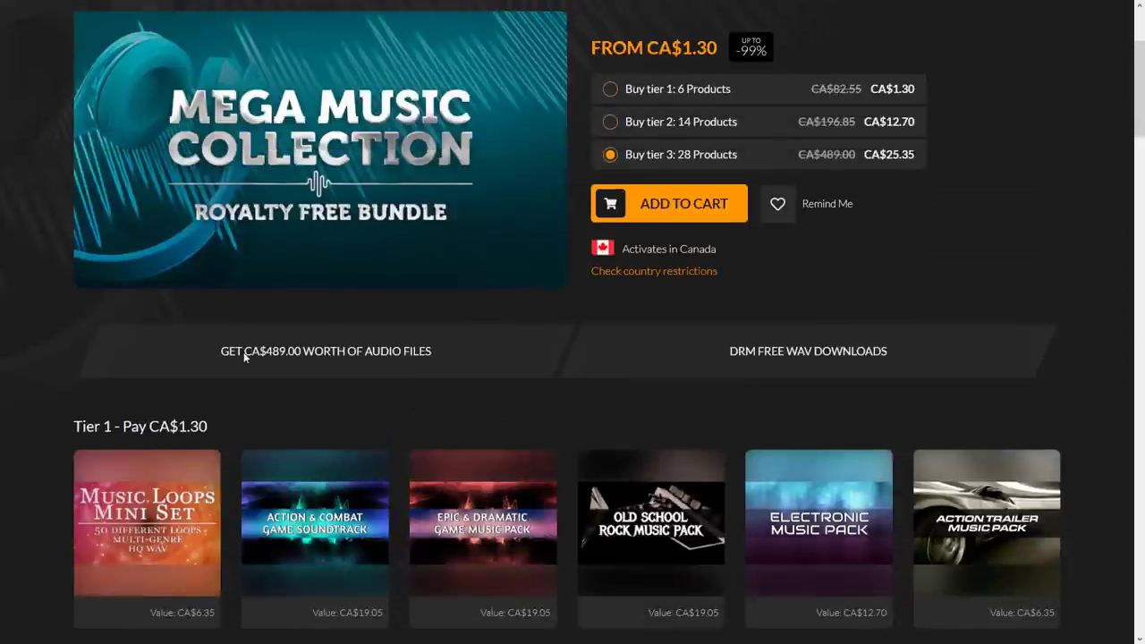
scroll(237, 339, "down", 5)
scroll(228, 238, "down", 1)
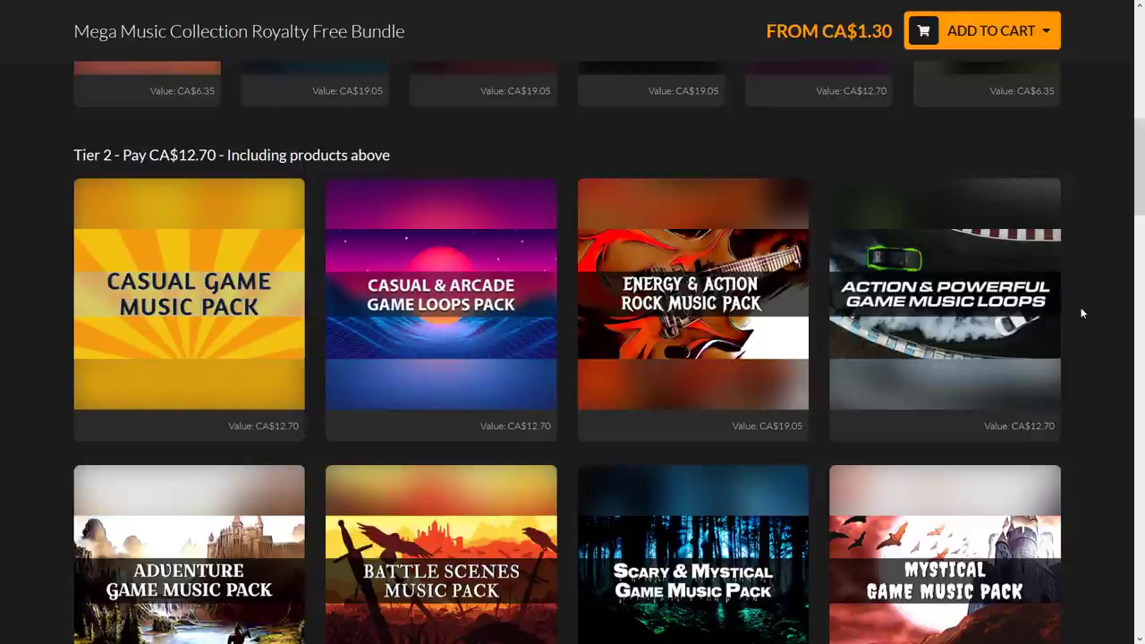
scroll(1082, 309, "down", 4)
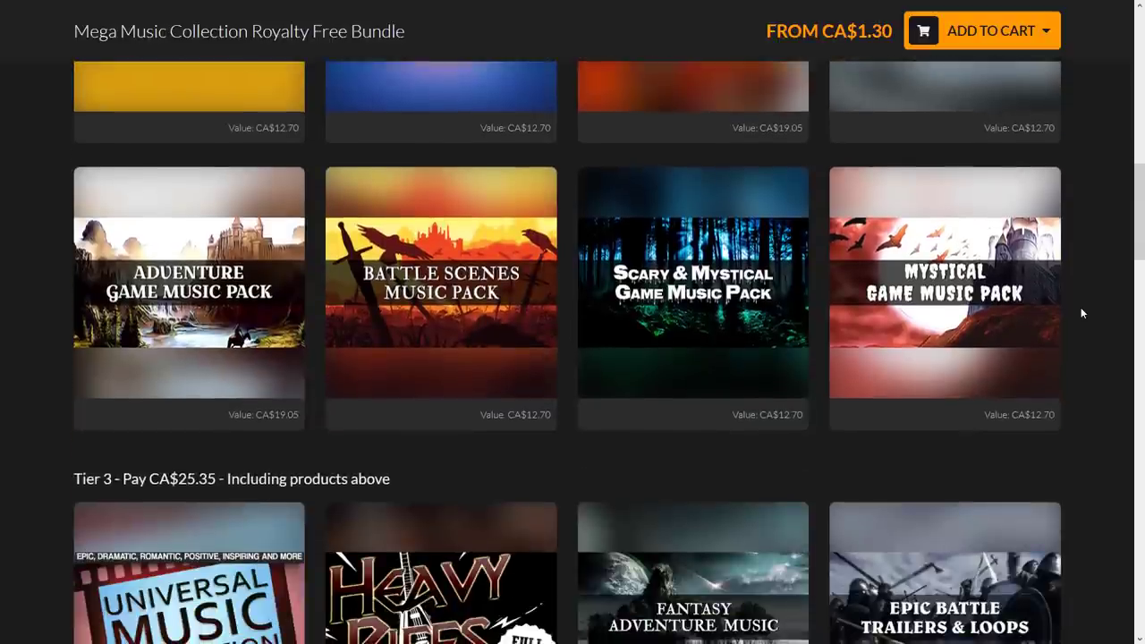
scroll(1081, 312, "down", 1)
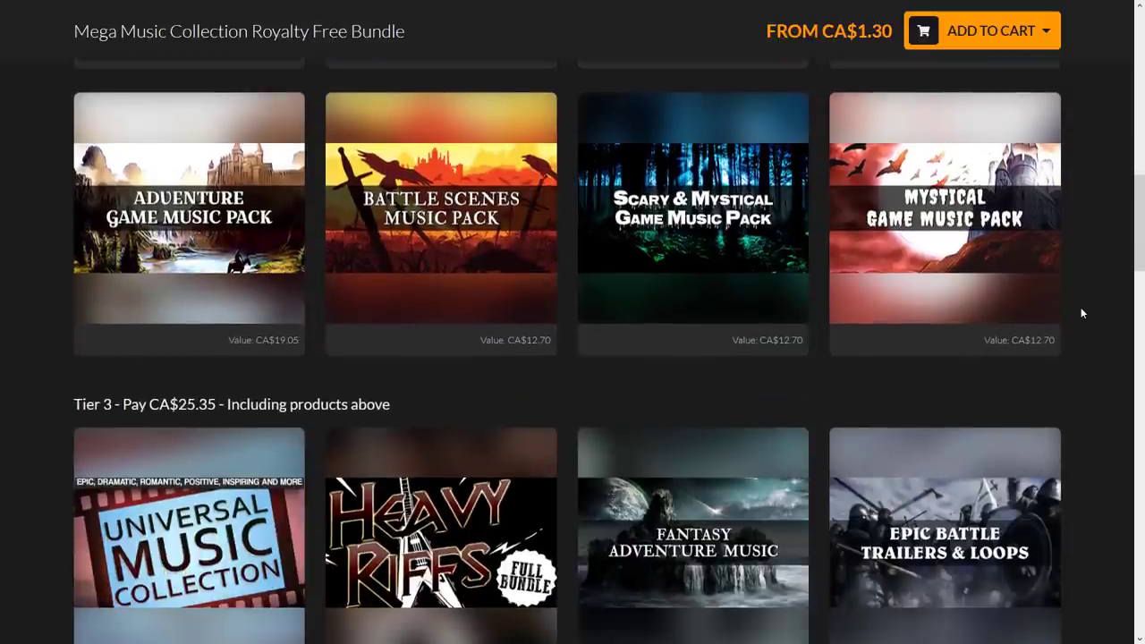
mouse_move(1068, 233)
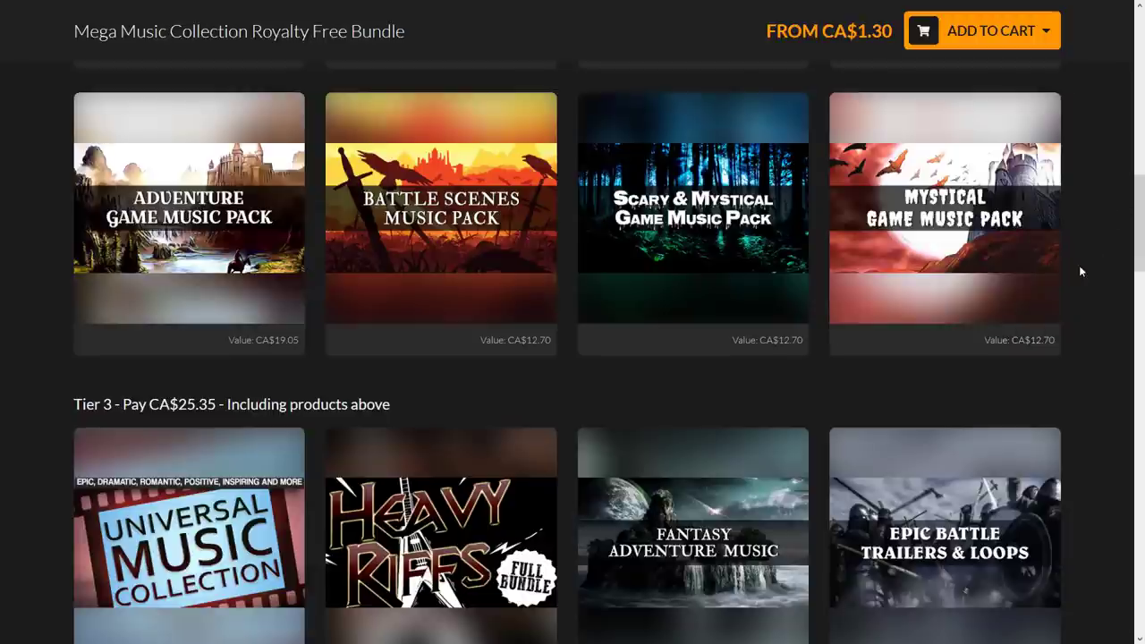
scroll(1080, 265, "up", 4)
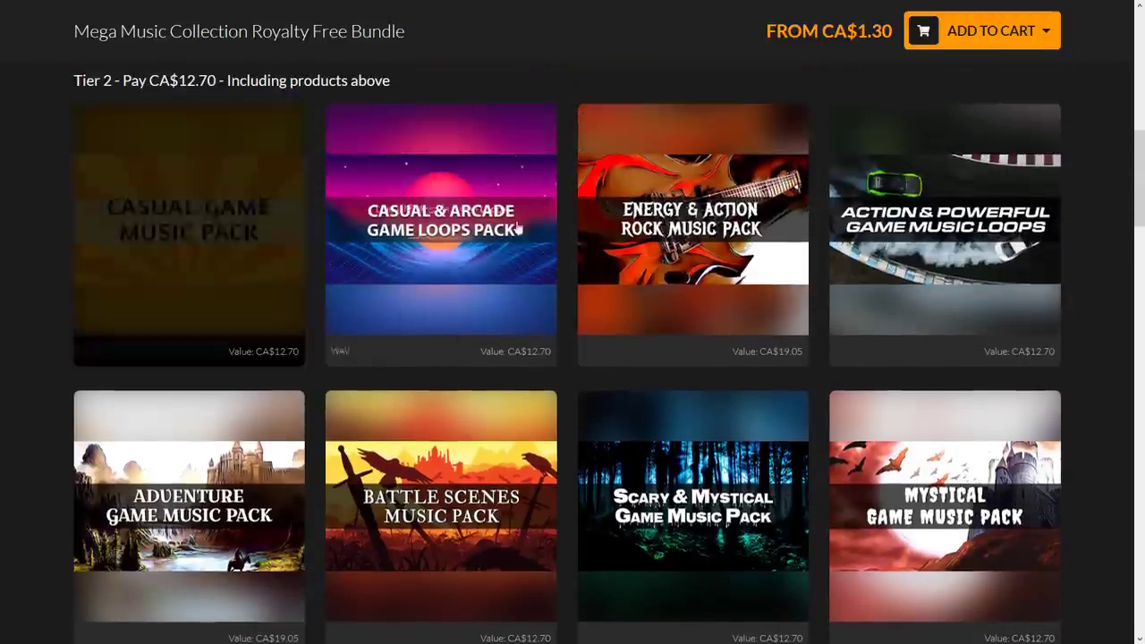
scroll(976, 256, "up", 4)
mouse_move(843, 204)
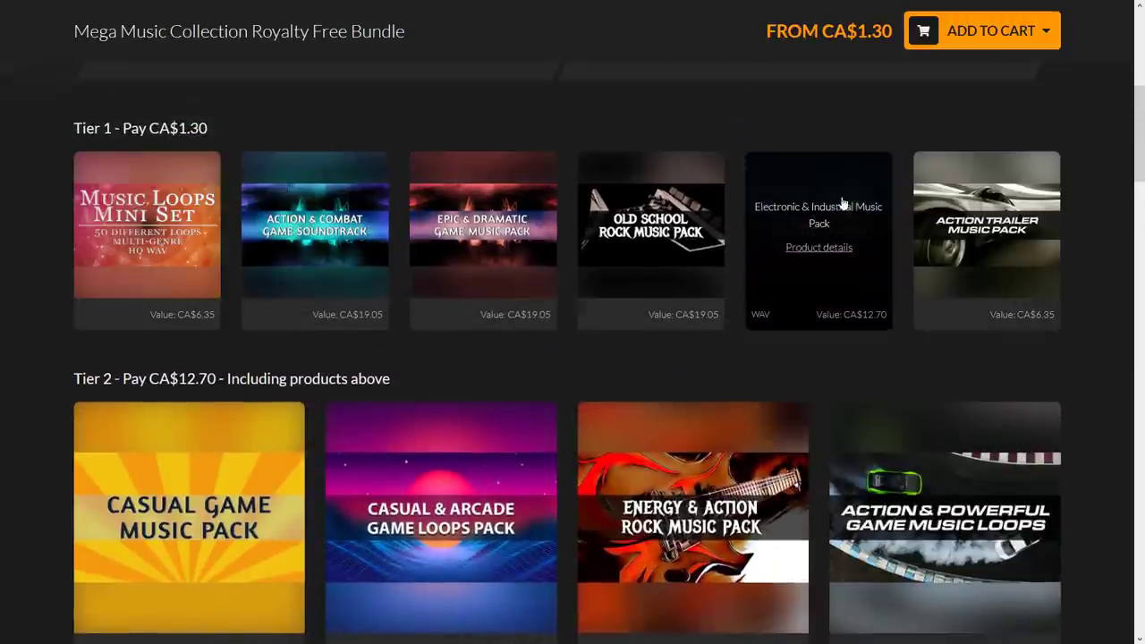
scroll(944, 277, "down", 8)
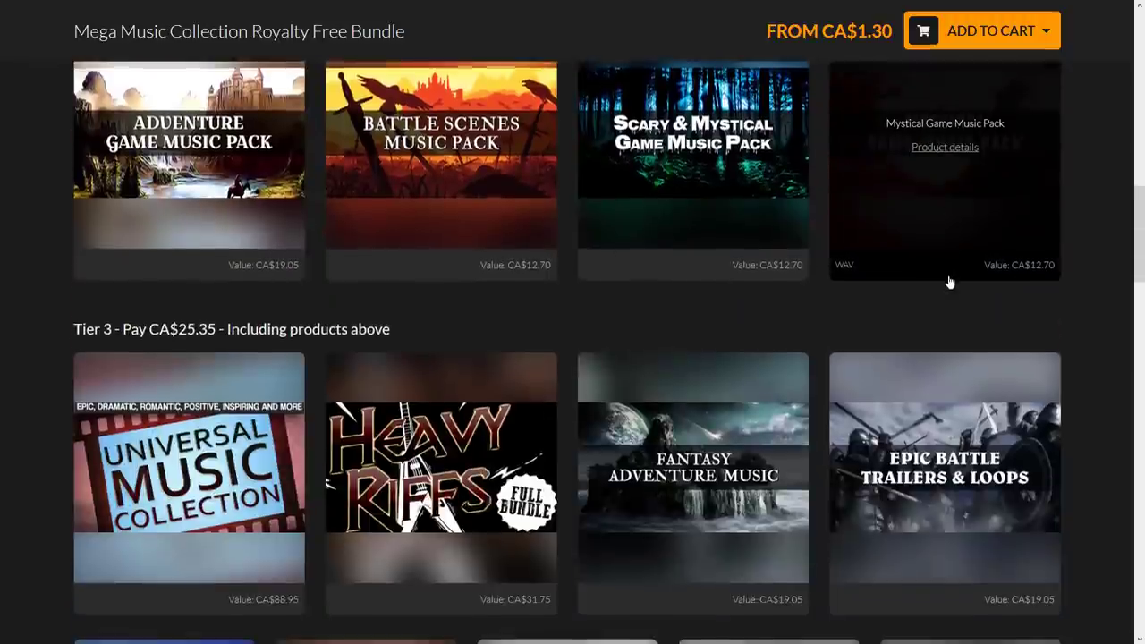
scroll(950, 282, "down", 3)
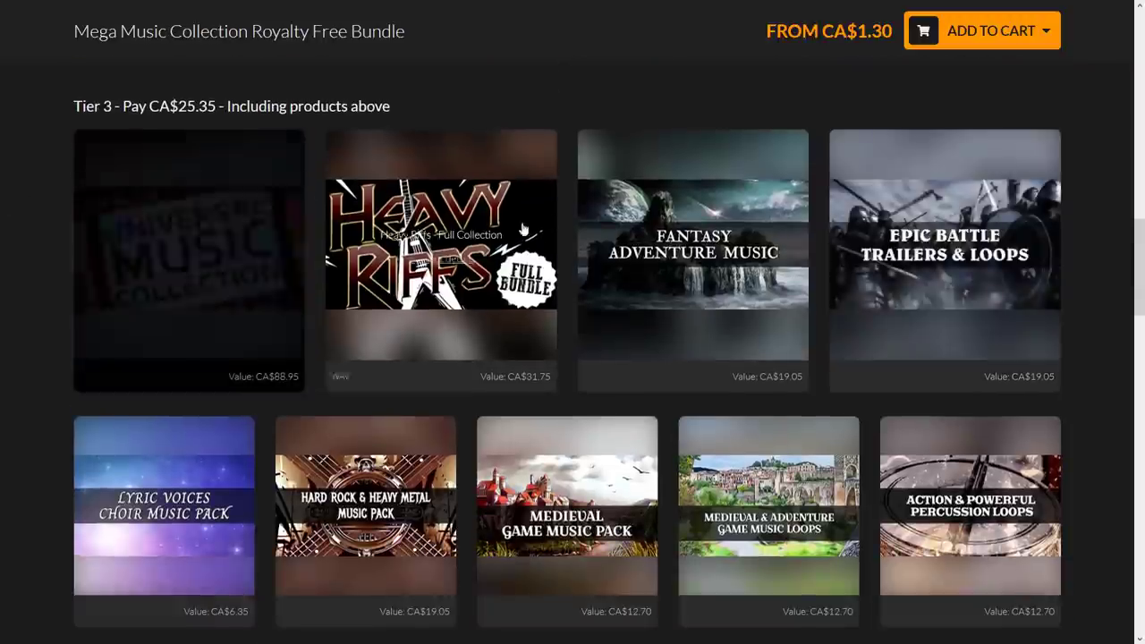
mouse_move(442, 267)
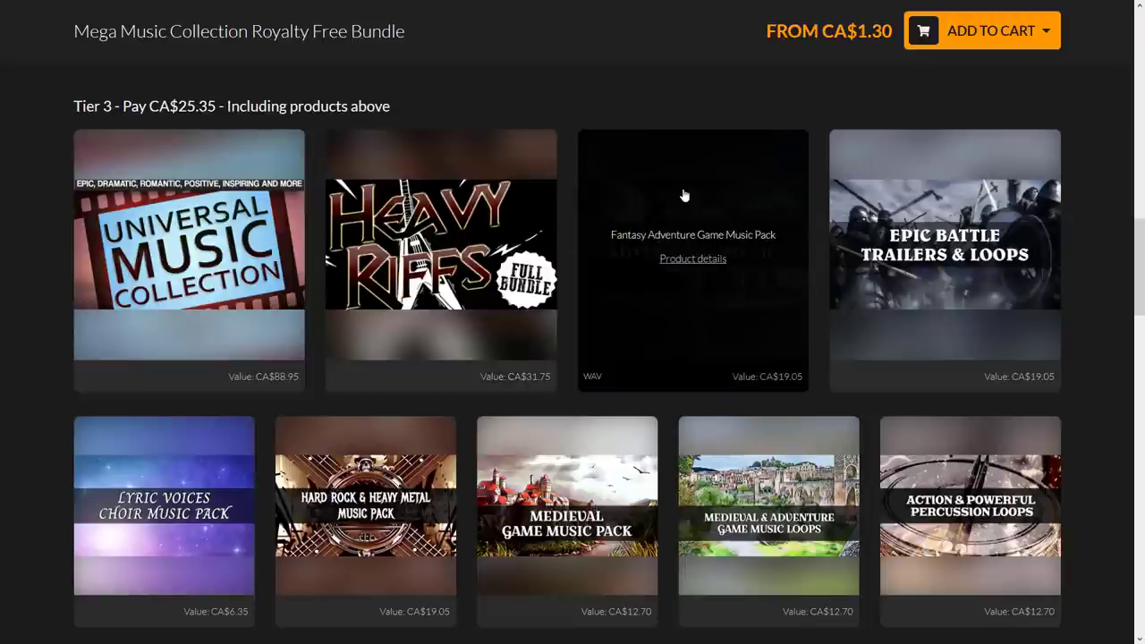
scroll(809, 228, "down", 2)
scroll(793, 199, "down", 1)
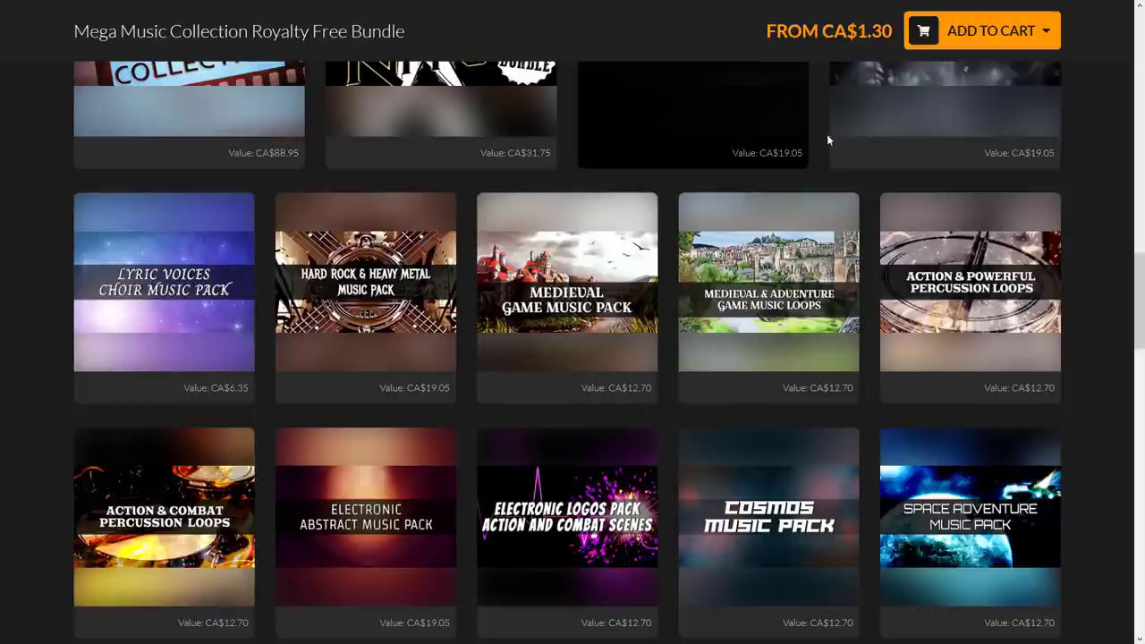
mouse_move(993, 208)
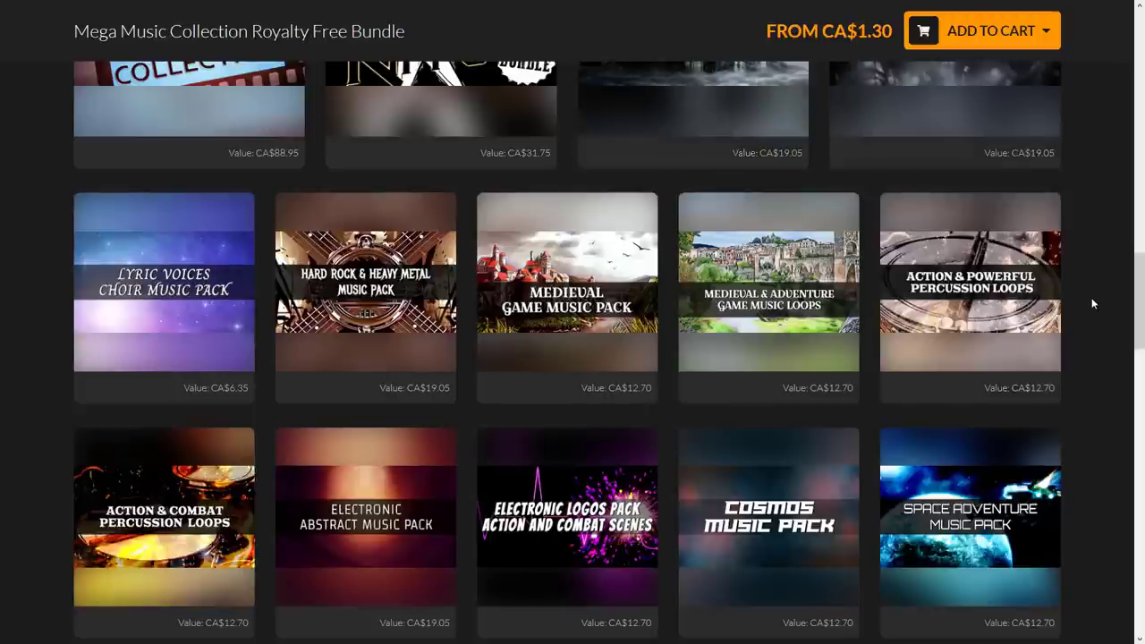
scroll(1093, 304, "down", 1)
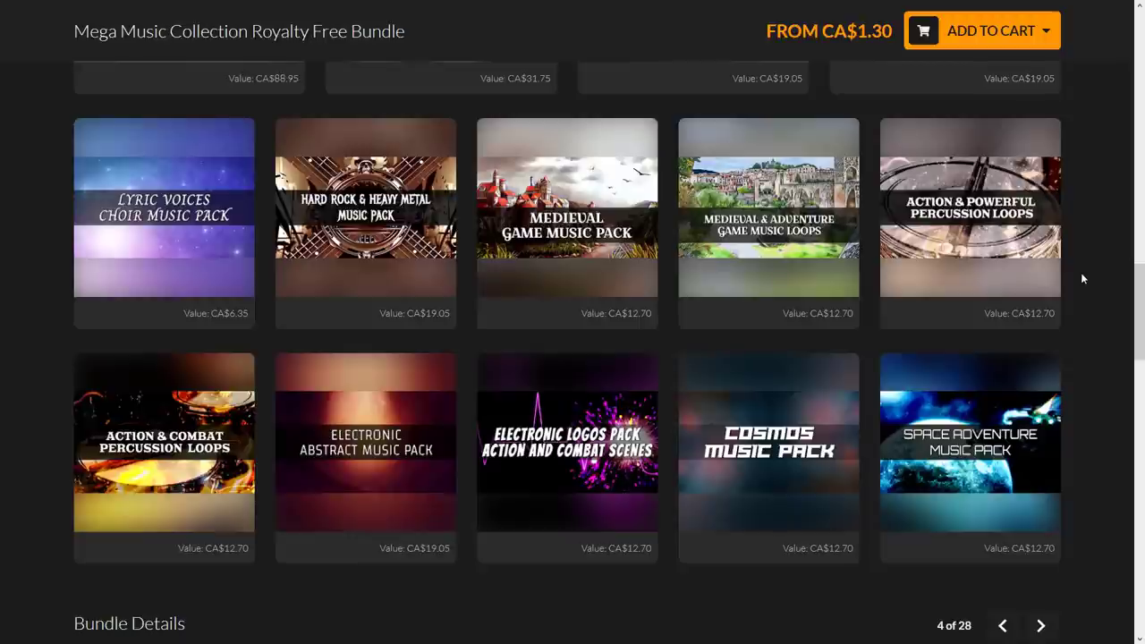
scroll(1082, 274, "down", 1)
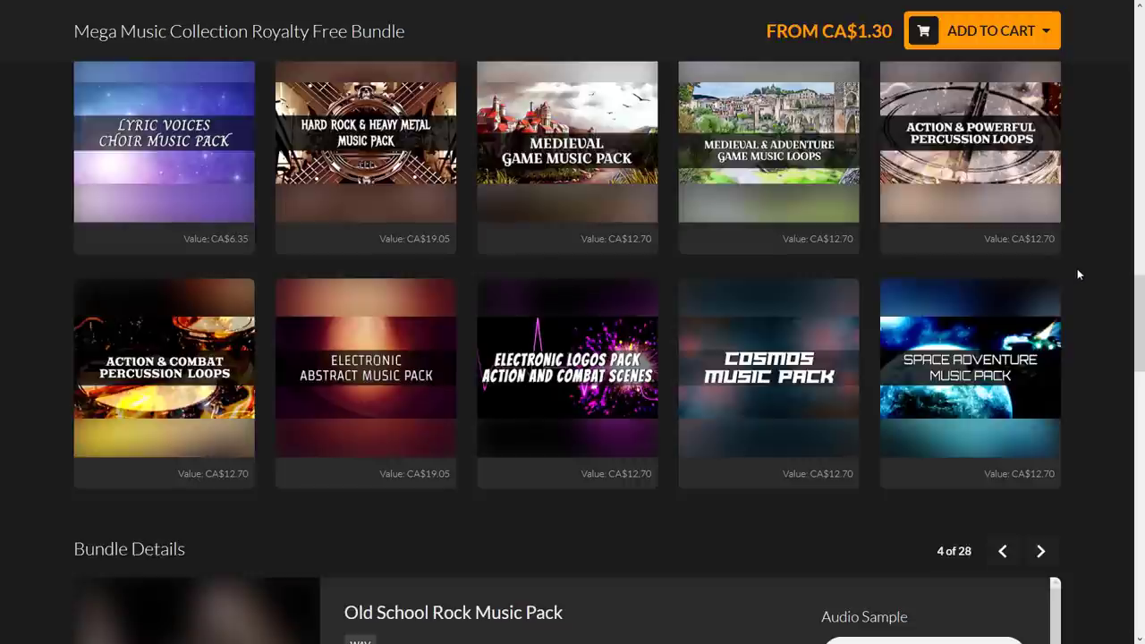
scroll(1077, 269, "up", 8)
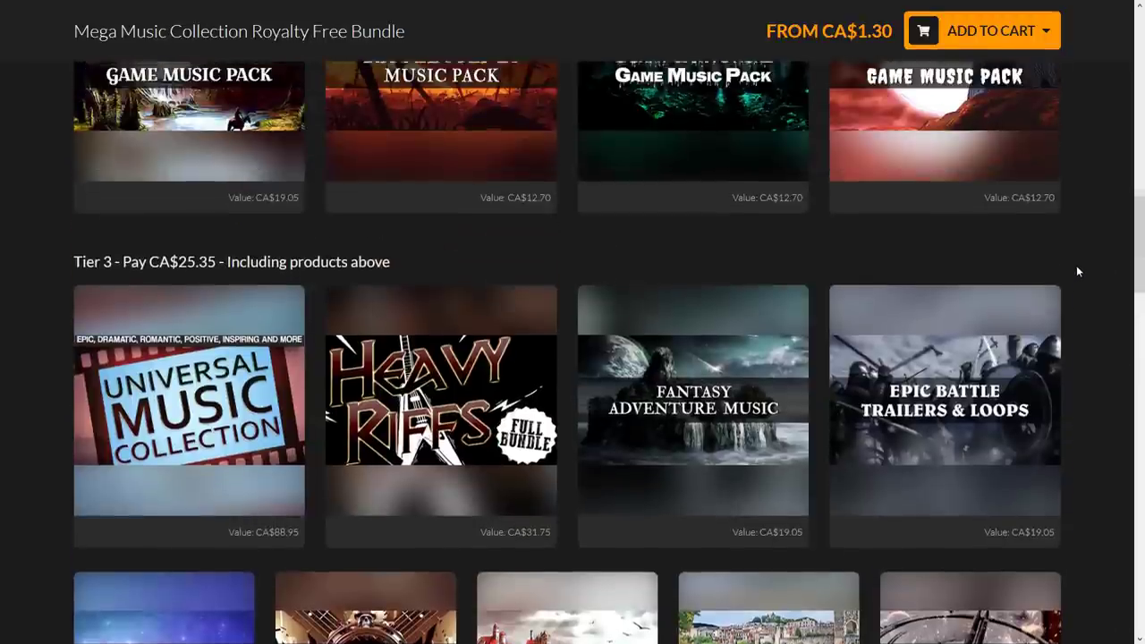
scroll(1078, 268, "up", 10)
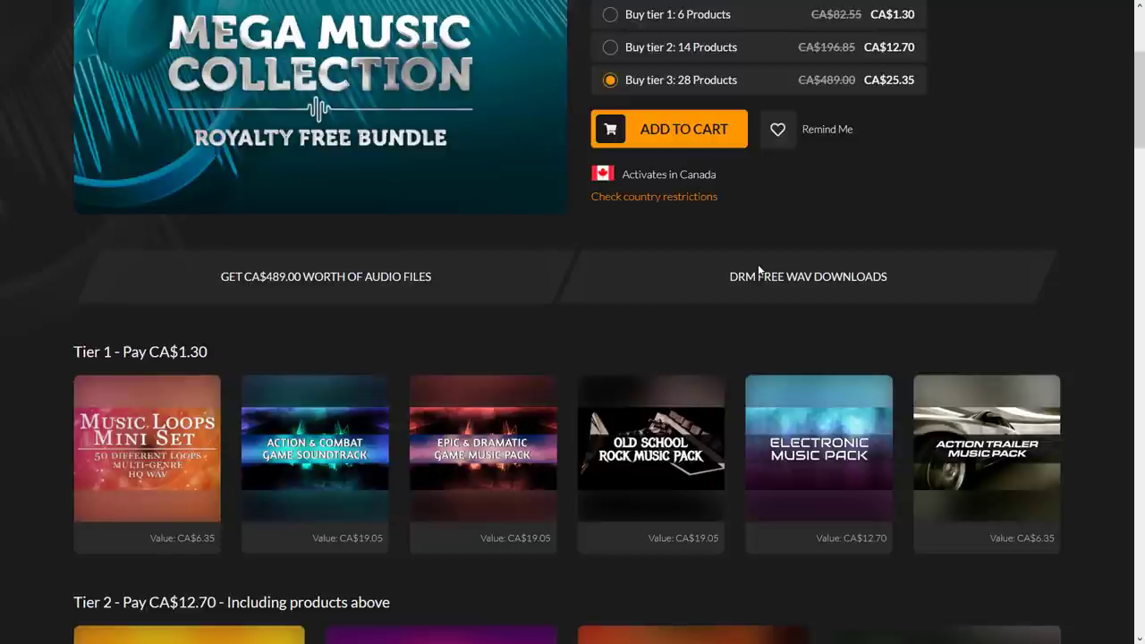
Step: Scroll down to the Old School Rock Music Pack's Bundle Details, then back up
scroll(827, 239, "up", 1)
scroll(861, 208, "down", 7)
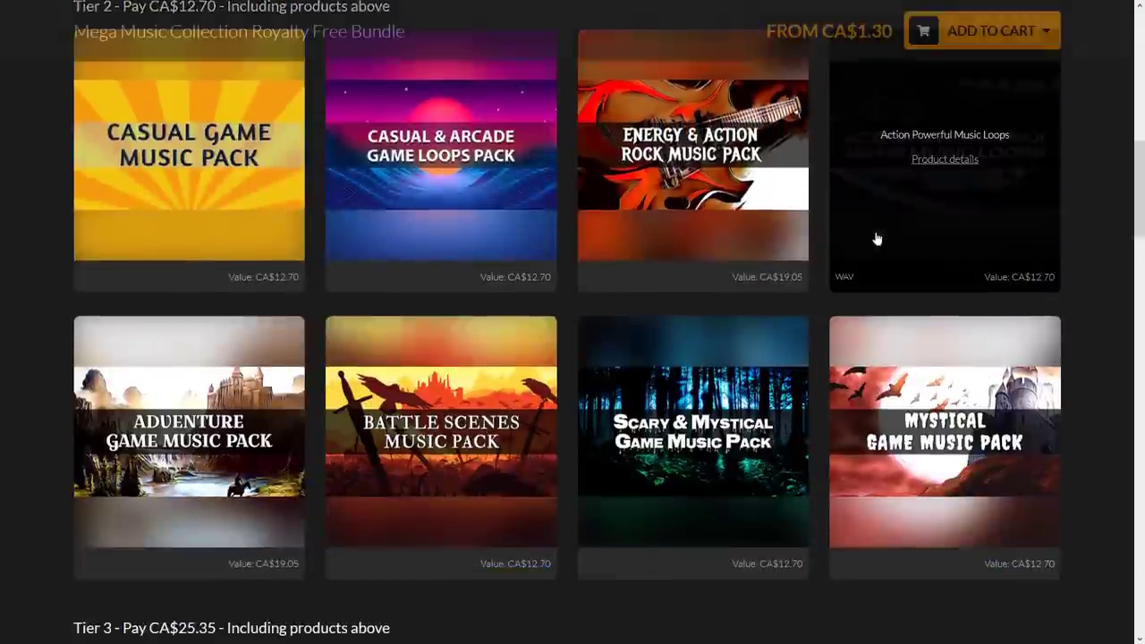
scroll(874, 230, "down", 10)
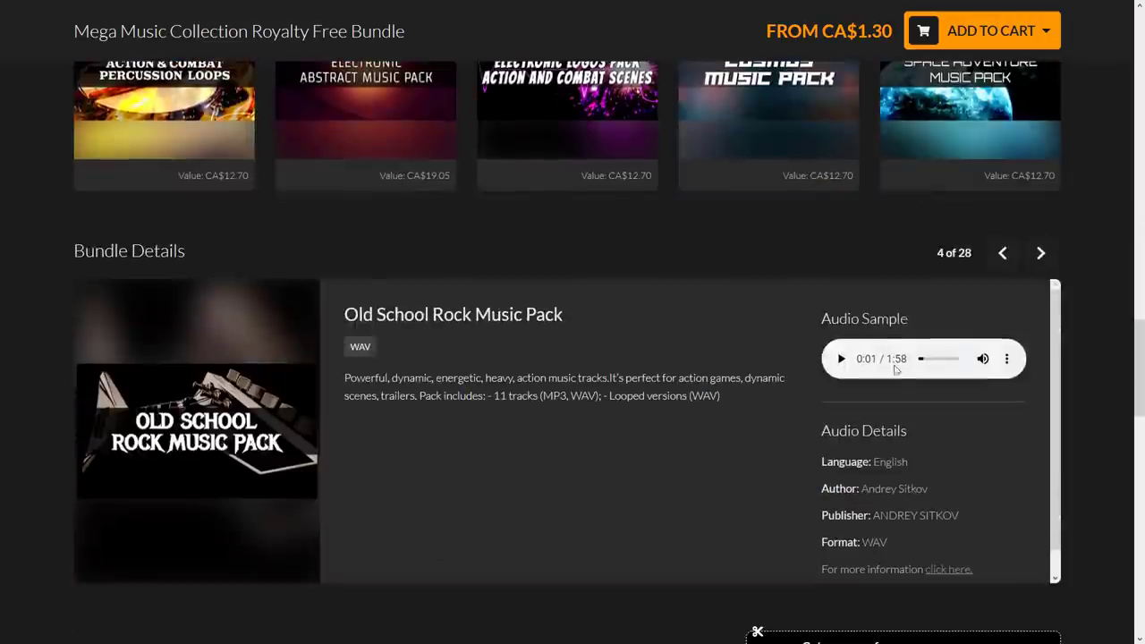
scroll(904, 538, "down", 1)
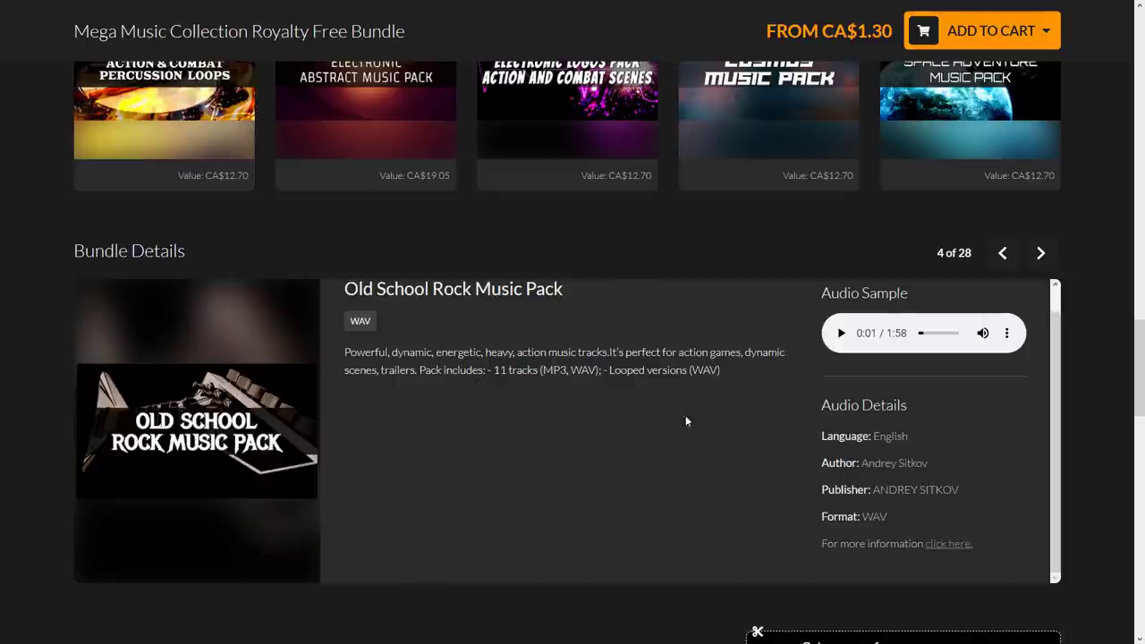
scroll(685, 416, "up", 1)
scroll(1067, 319, "up", 10)
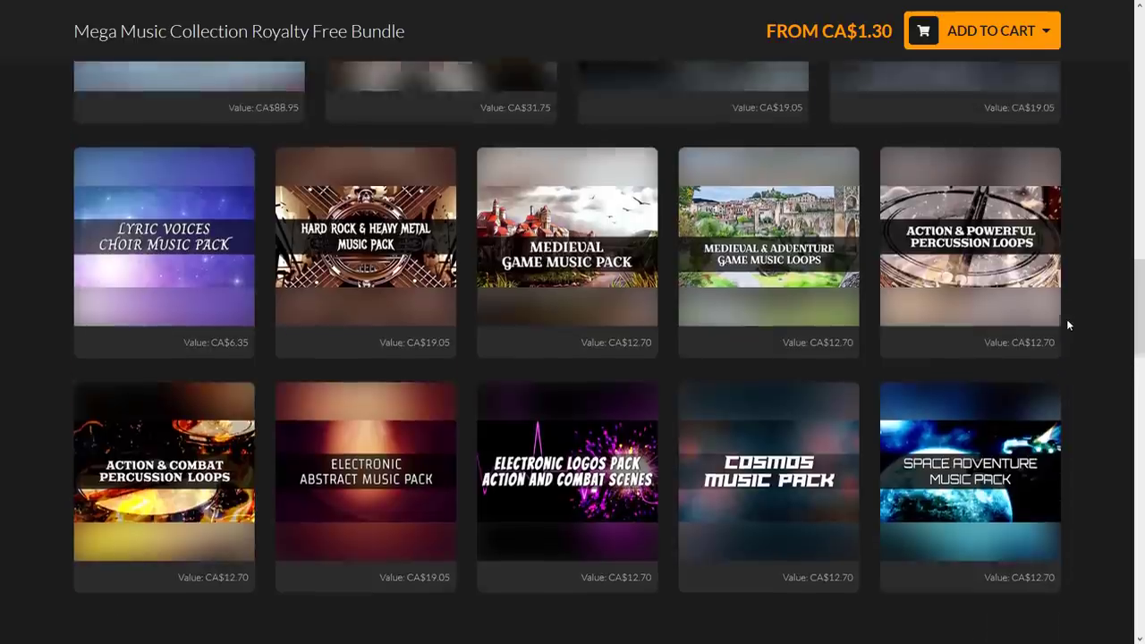
scroll(1067, 318, "up", 4)
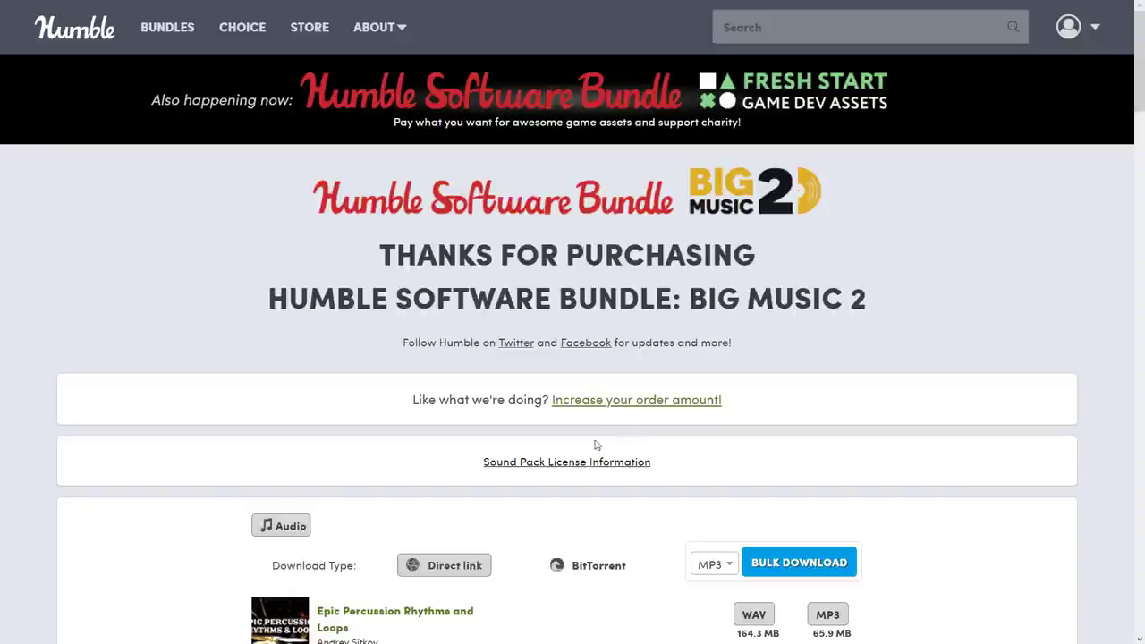
Step: Open the Sound Pack License Information at 125% zoom and scroll to the licence restrictions
left_click(547, 463)
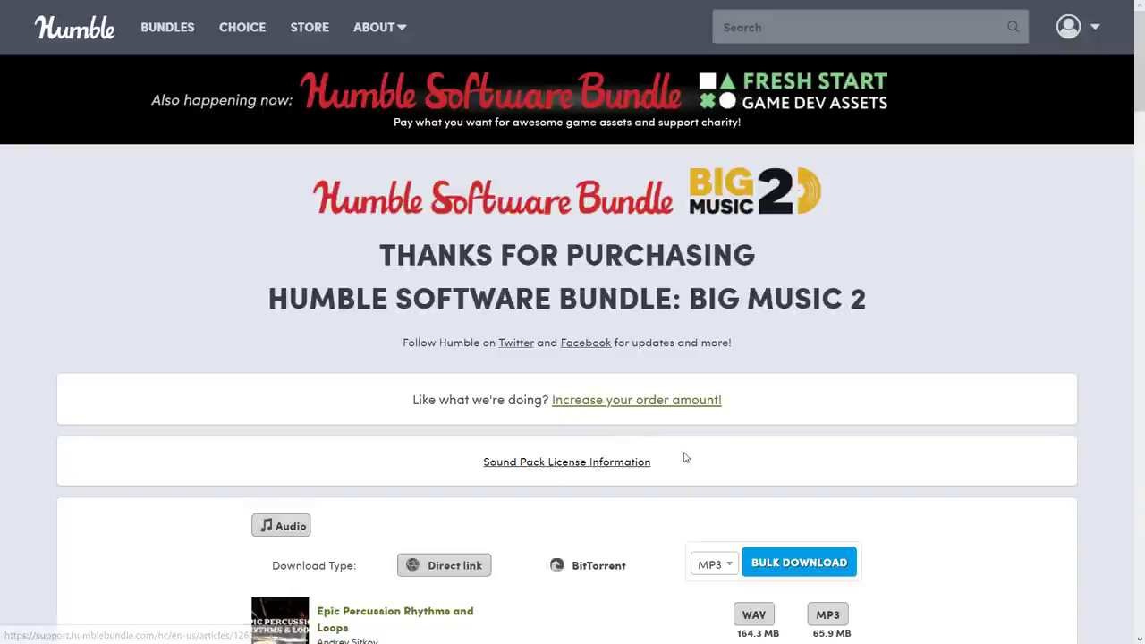
key("ctrl+plus")
key("ctrl+plus")
scroll(635, 376, "down", 2)
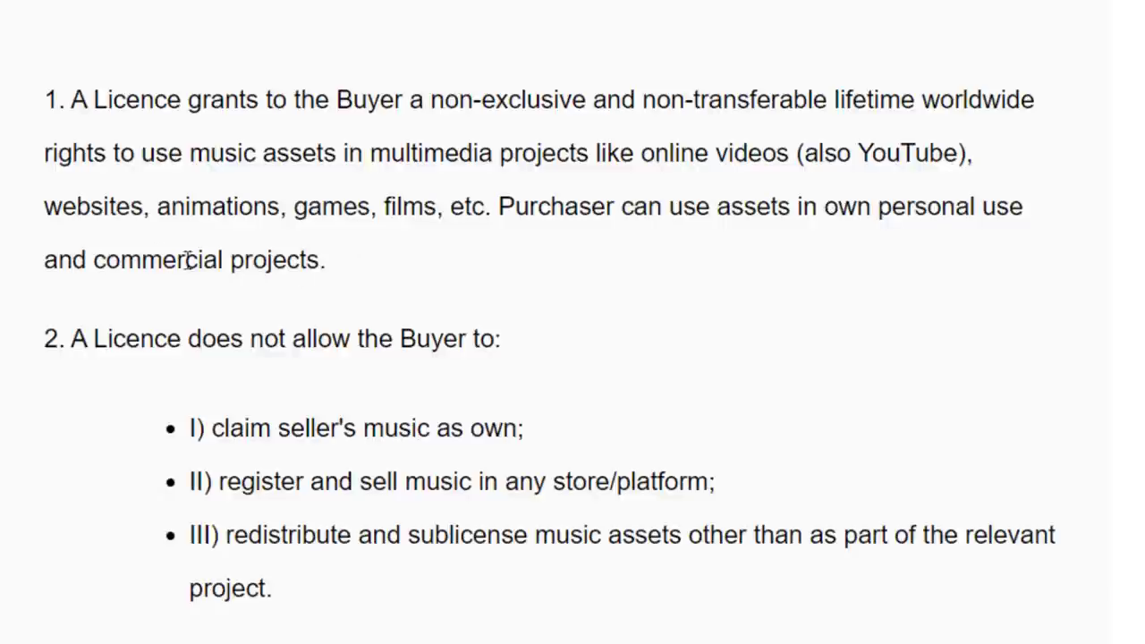
scroll(404, 269, "down", 2)
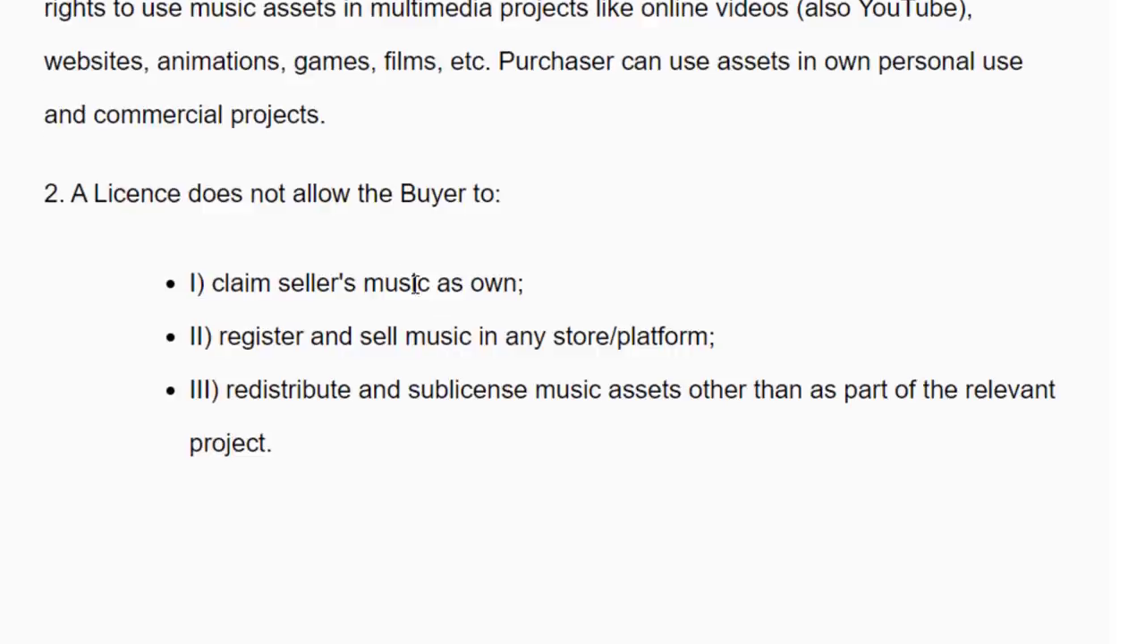